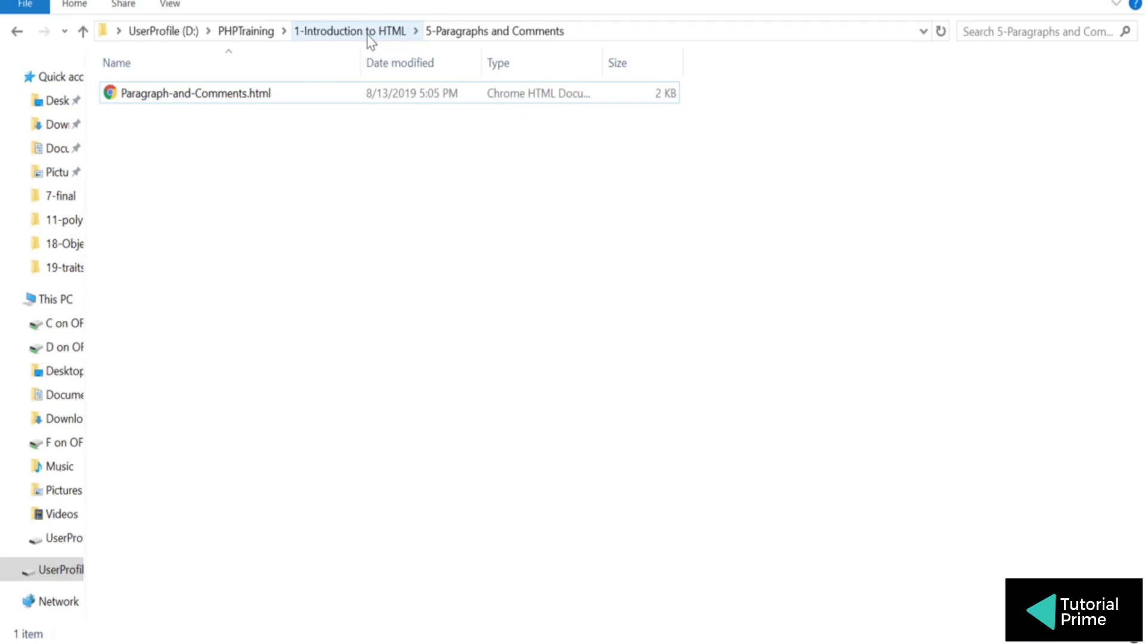
# Create and open a new '6-Horizontal Lines and Line Breaks' folder inside 1-Introduction to HTML
pyautogui.click(350, 30)
pyautogui.rightClick(43, 305)
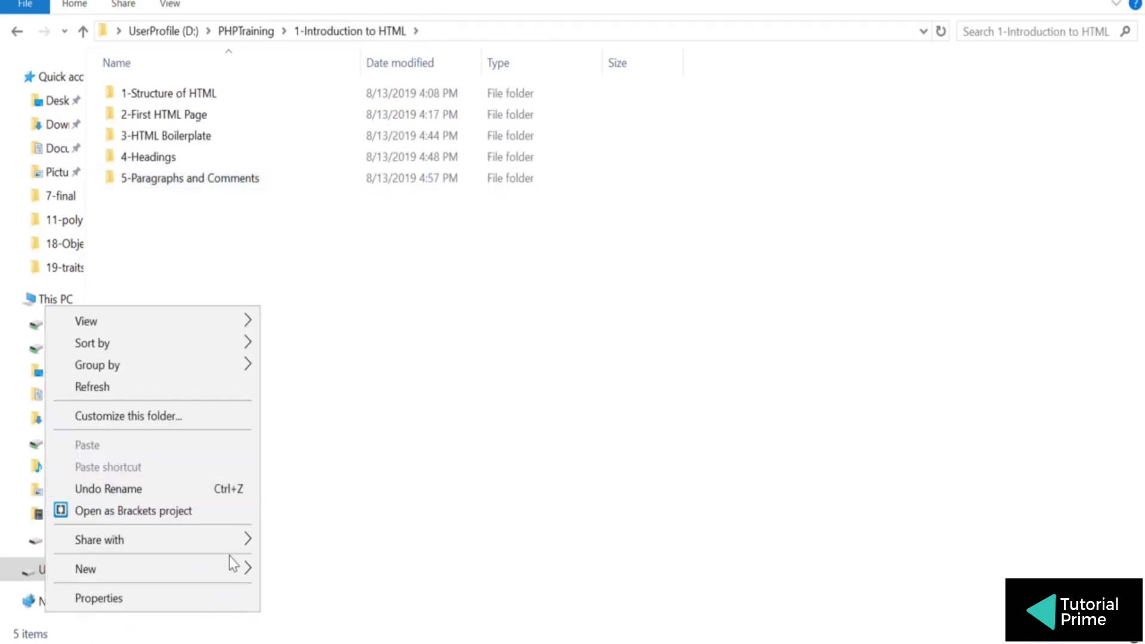
pyautogui.moveTo(143, 568)
pyautogui.click(297, 427)
pyautogui.write('6-')
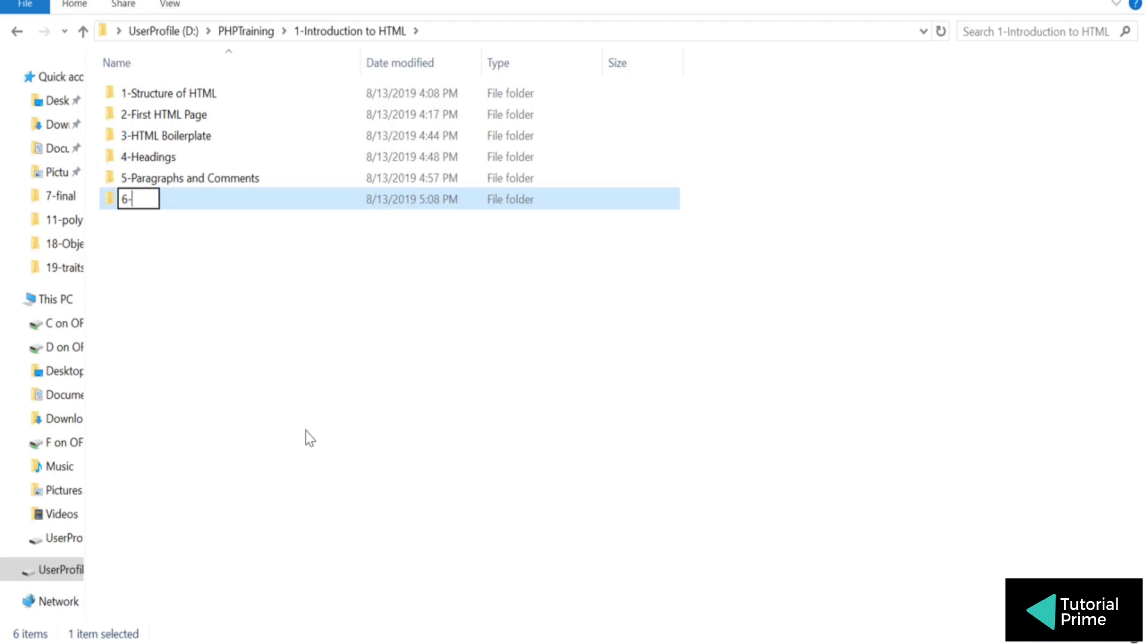
pyautogui.write('Horizontal ')
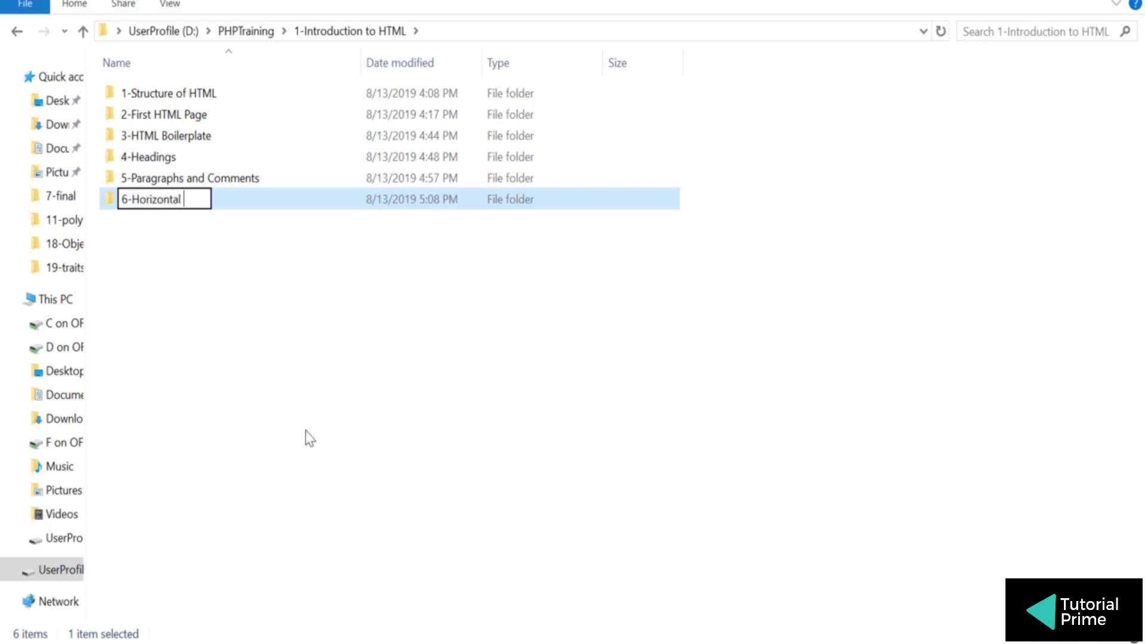
pyautogui.write('Lines and Li')
pyautogui.write('ne break')
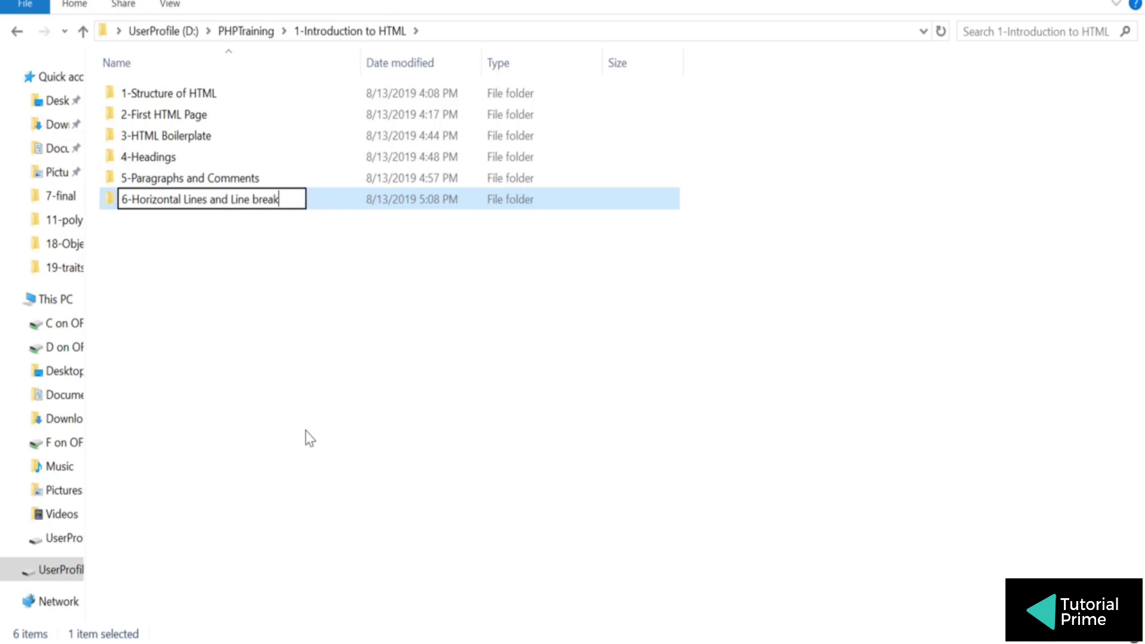
pyautogui.press('BackSpace')
pyautogui.press('BackSpace')
pyautogui.press('BackSpace')
pyautogui.write('brea')
pyautogui.press('BackSpace')
pyautogui.press('BackSpace')
pyautogui.press('BackSpace')
pyautogui.press('BackSpace')
pyautogui.write('Breaks')
pyautogui.press('Return')
pyautogui.press('Return')
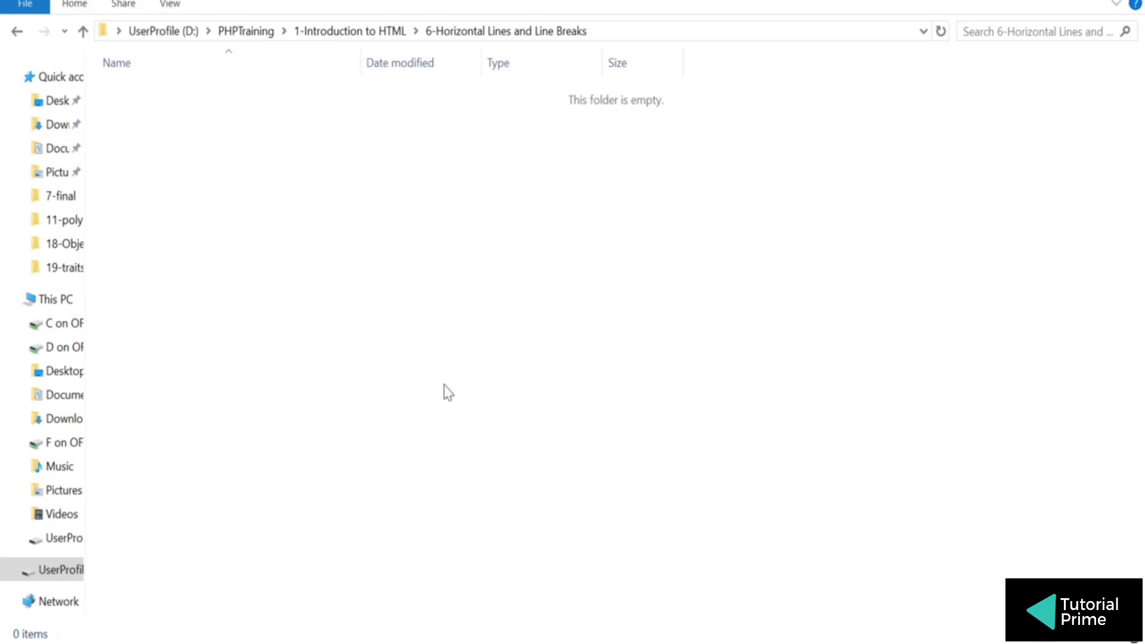
# Paste the STARTHERE starter file, duplicate it, and rename the copy Horizontal-and-Line-Breaks.html
pyautogui.hotkey('ctrl', 'v')
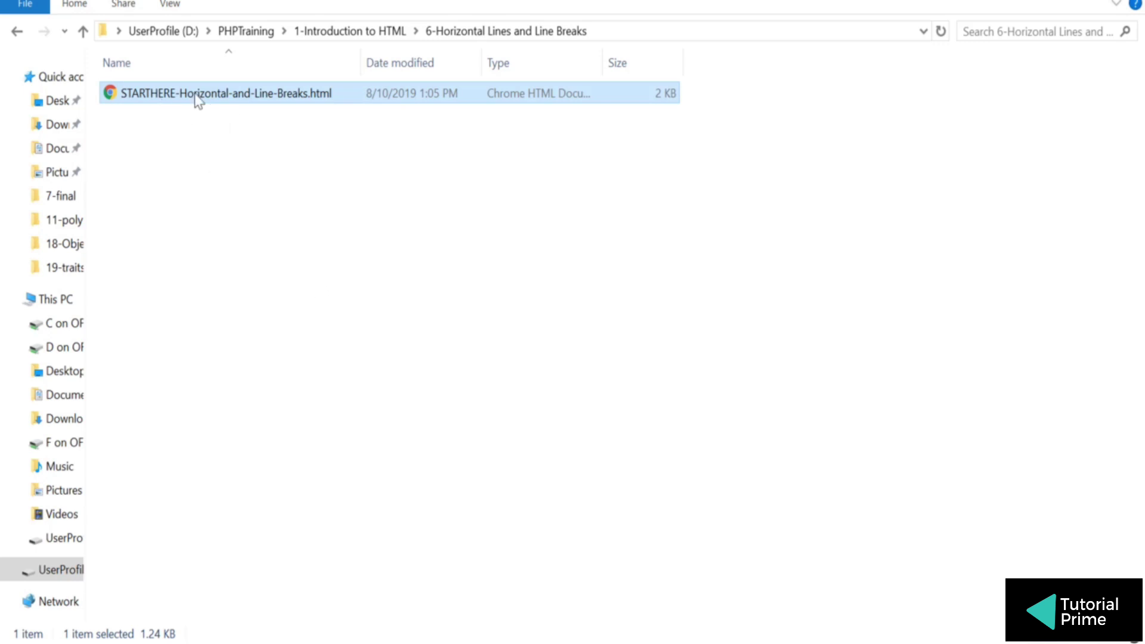
pyautogui.hotkey('ctrl', 'v')
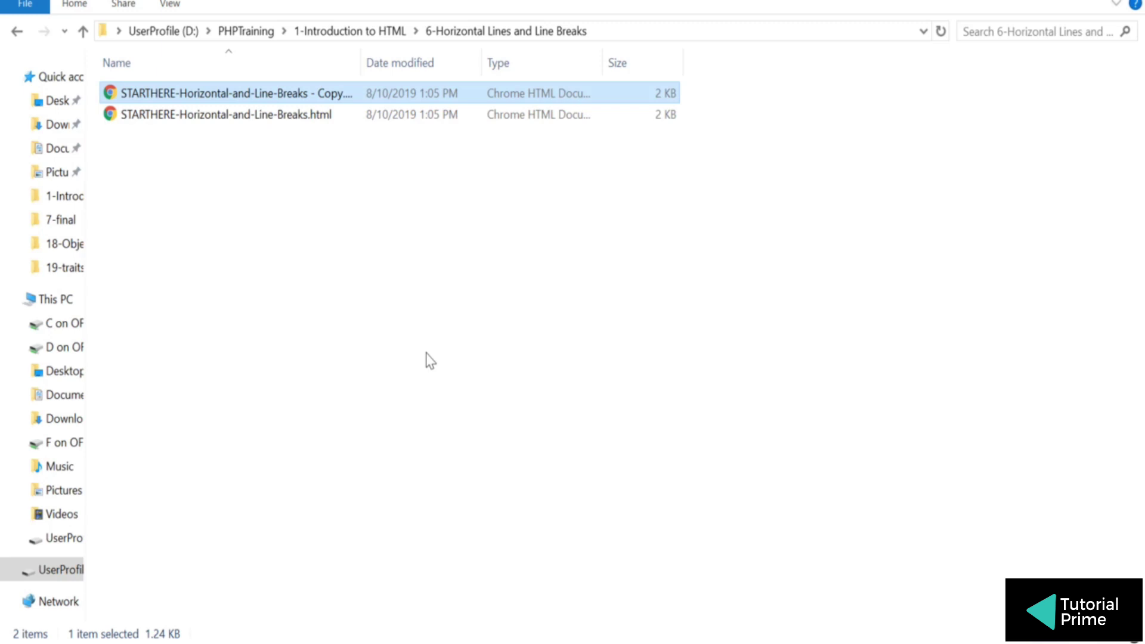
pyautogui.press('F2')
pyautogui.press('Home')
pyautogui.press('Delete')
pyautogui.press('Delete')
pyautogui.press('Delete')
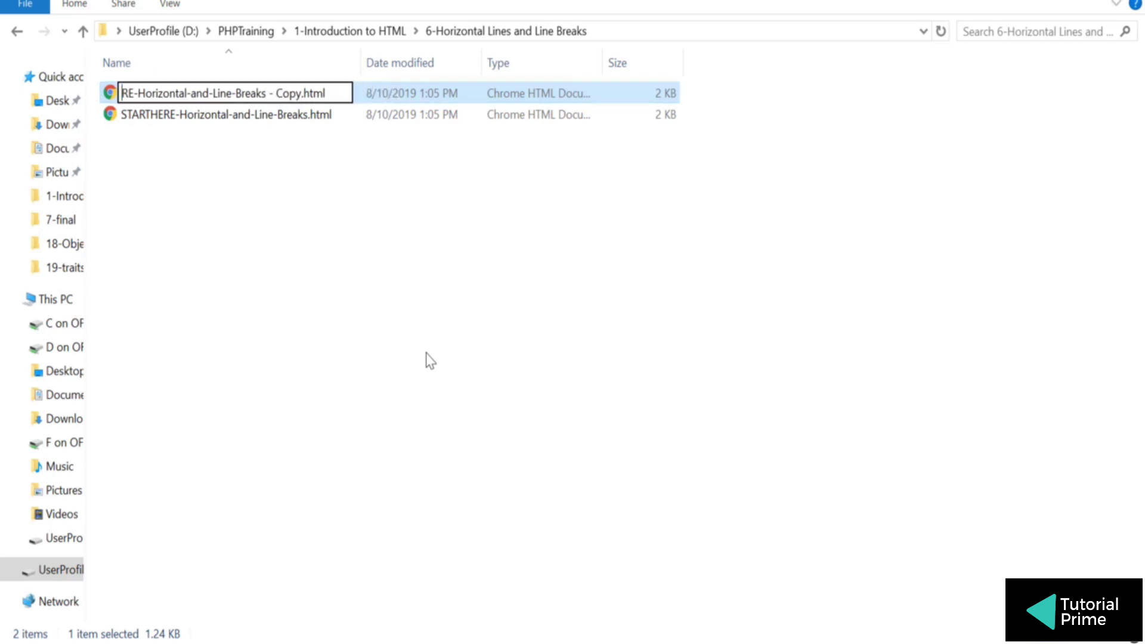
pyautogui.press('Delete')
pyautogui.press('Delete')
pyautogui.press('BackSpace')
pyautogui.press('BackSpace')
pyautogui.press('BackSpace')
pyautogui.press('BackSpace')
pyautogui.press('BackSpace')
pyautogui.press('BackSpace')
pyautogui.press('Return')
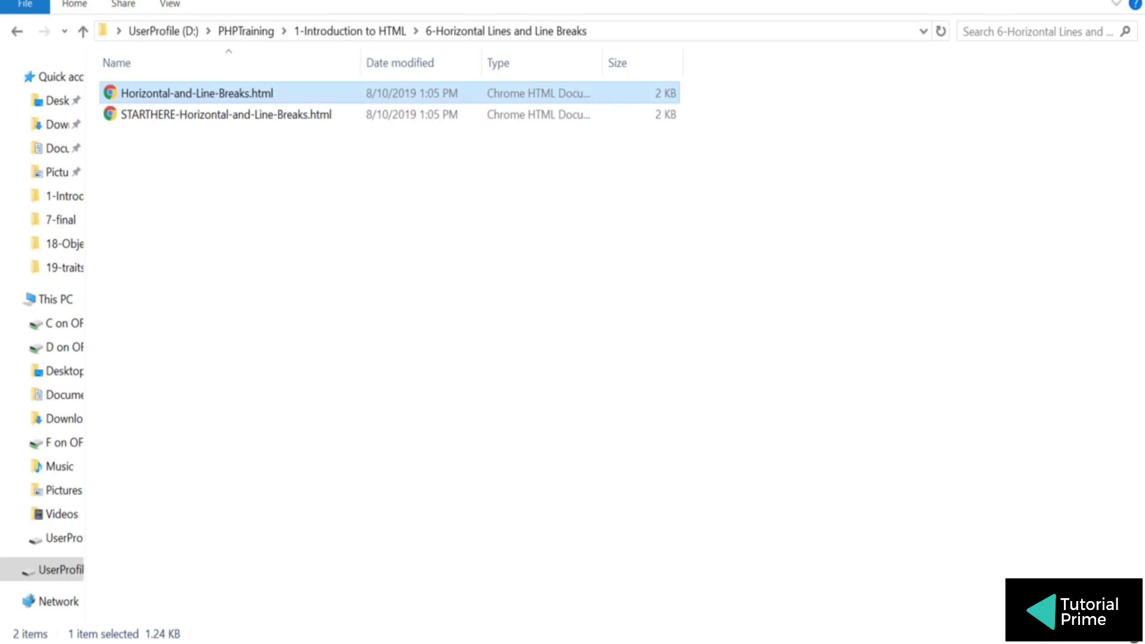
pyautogui.hotkey('alt', 'Tab')
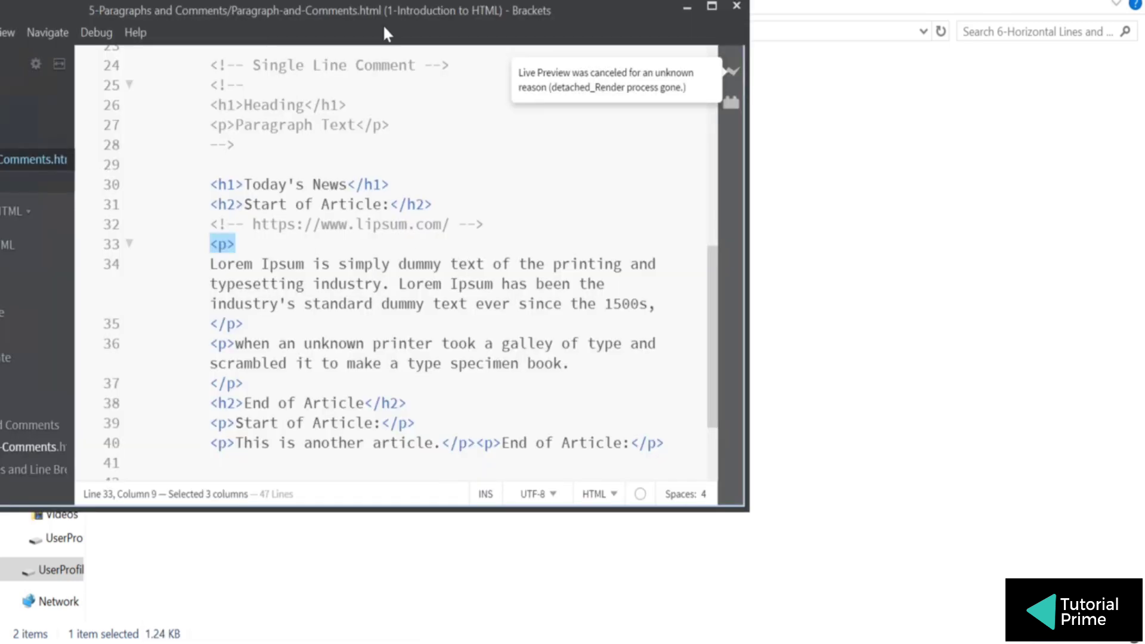
# Open Horizontal-and-Line-Breaks.html from the 6-Horizontal Lines and Line Breaks folder
pyautogui.moveTo(524, 59); pyautogui.dragTo(554, 45)
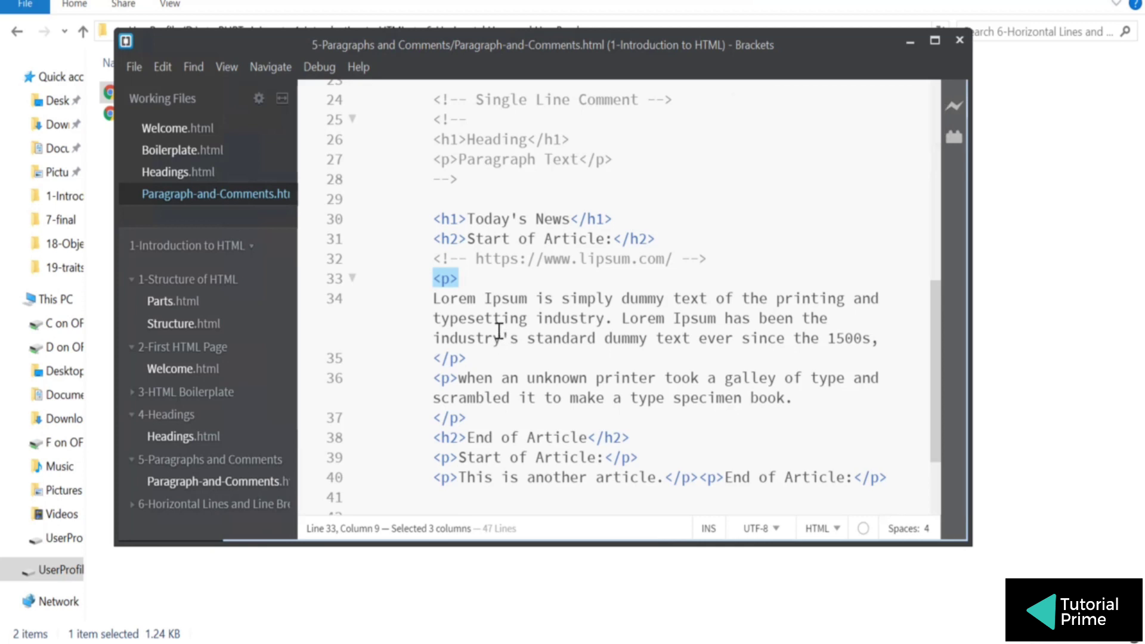
pyautogui.moveTo(206, 505)
pyautogui.click(132, 503)
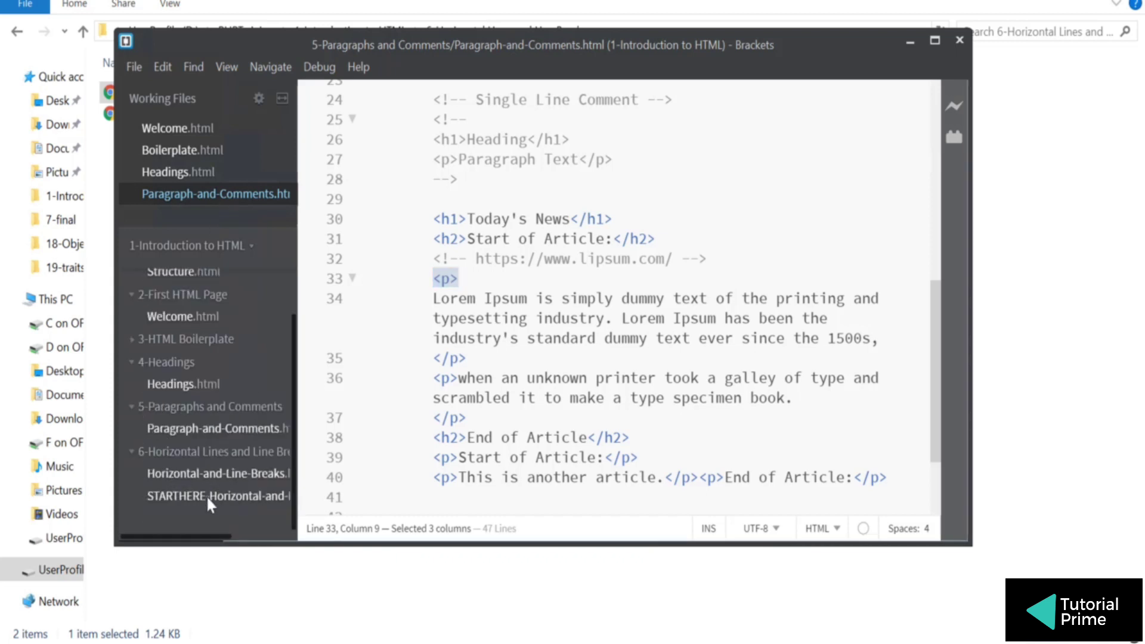
pyautogui.doubleClick(209, 473)
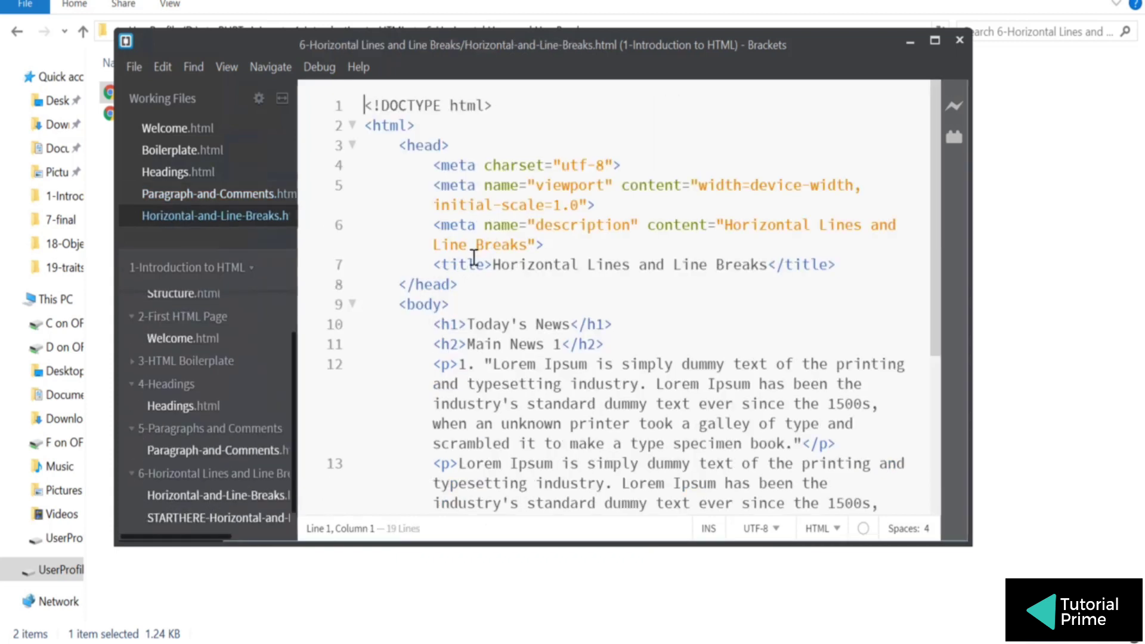
# Close Welcome.html and the other older working files
pyautogui.click(132, 194)
pyautogui.click(131, 173)
pyautogui.click(131, 150)
pyautogui.click(141, 128)
pyautogui.click(132, 128)
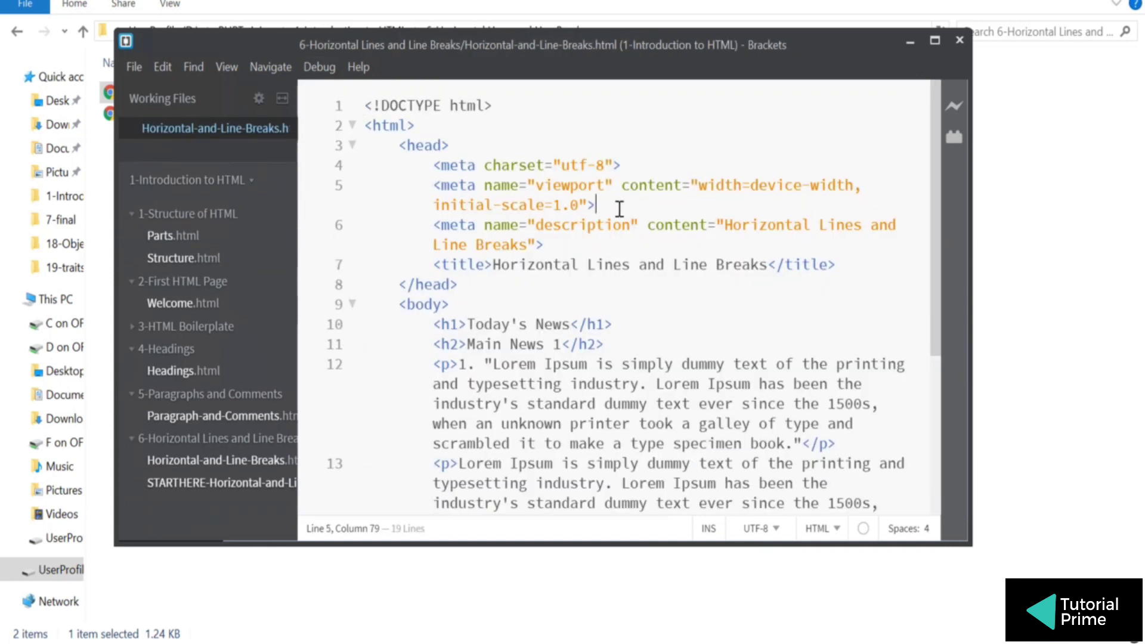
pyautogui.scroll(-2, 727, 404)
pyautogui.scroll(-2, 727, 405)
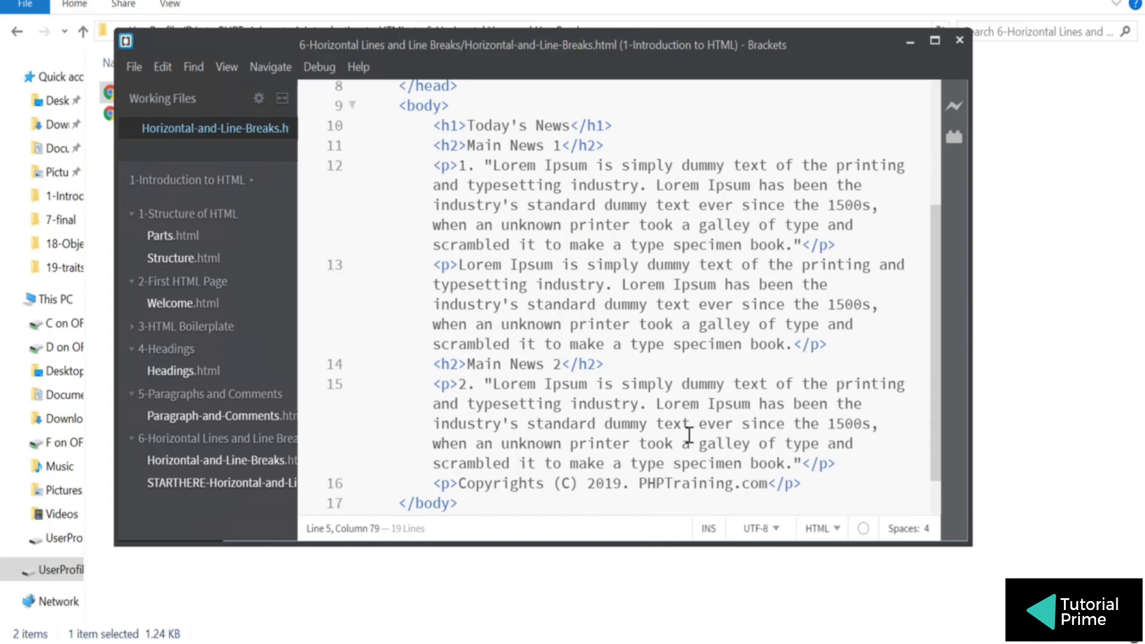
# Open Horizontal-and-Line-Breaks.html in Chrome and highlight the Today's News heading
pyautogui.click(909, 40)
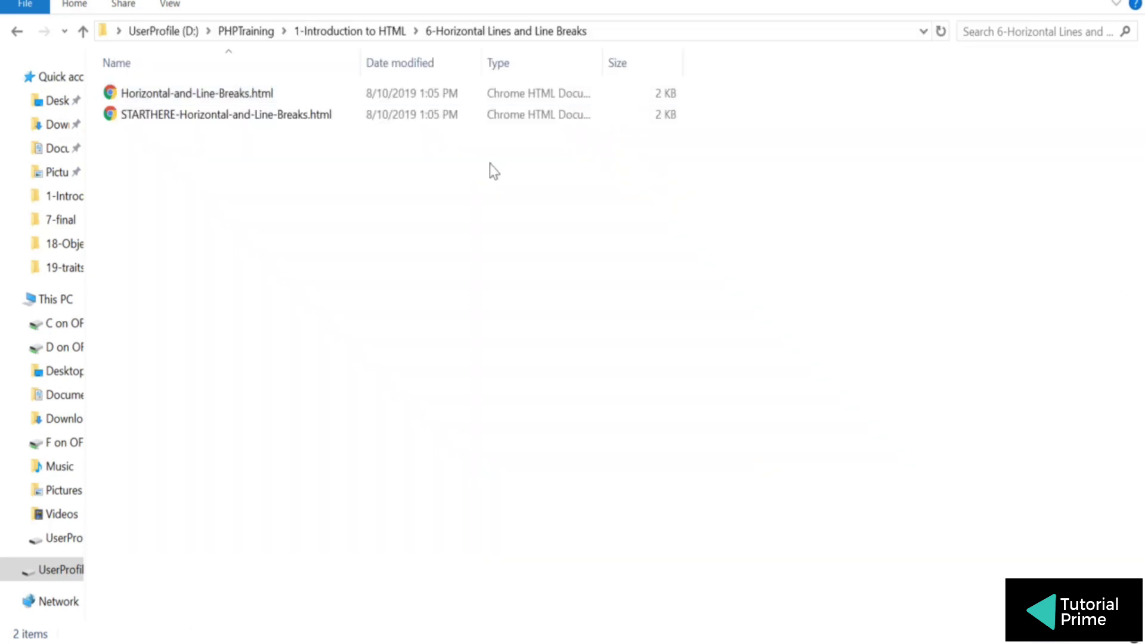
pyautogui.doubleClick(243, 94)
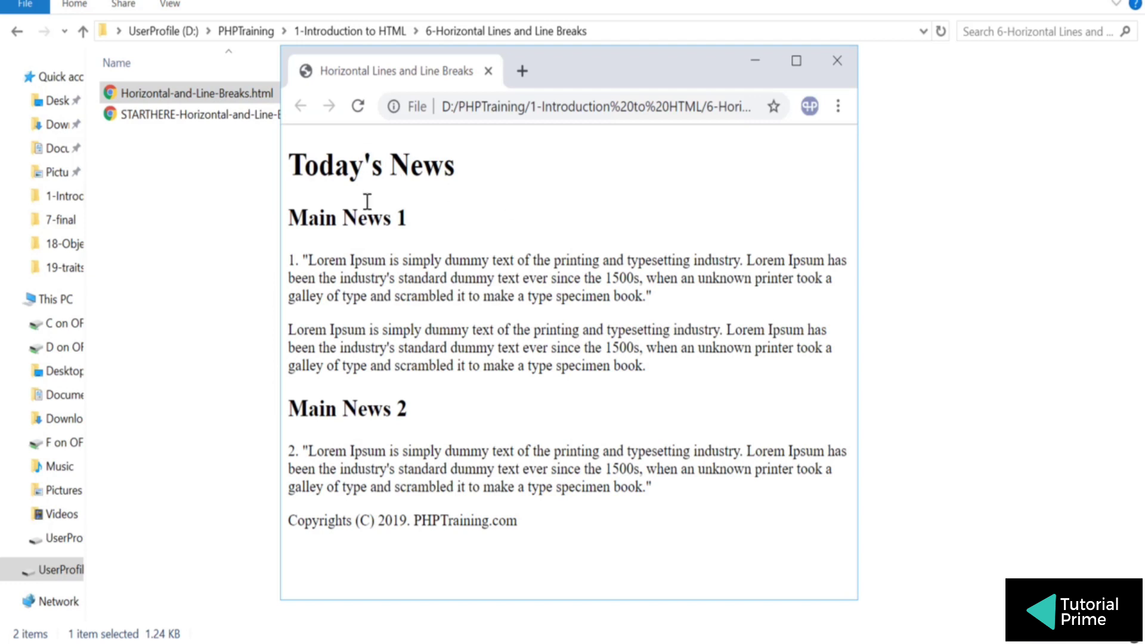
pyautogui.moveTo(290, 166); pyautogui.dragTo(471, 175)
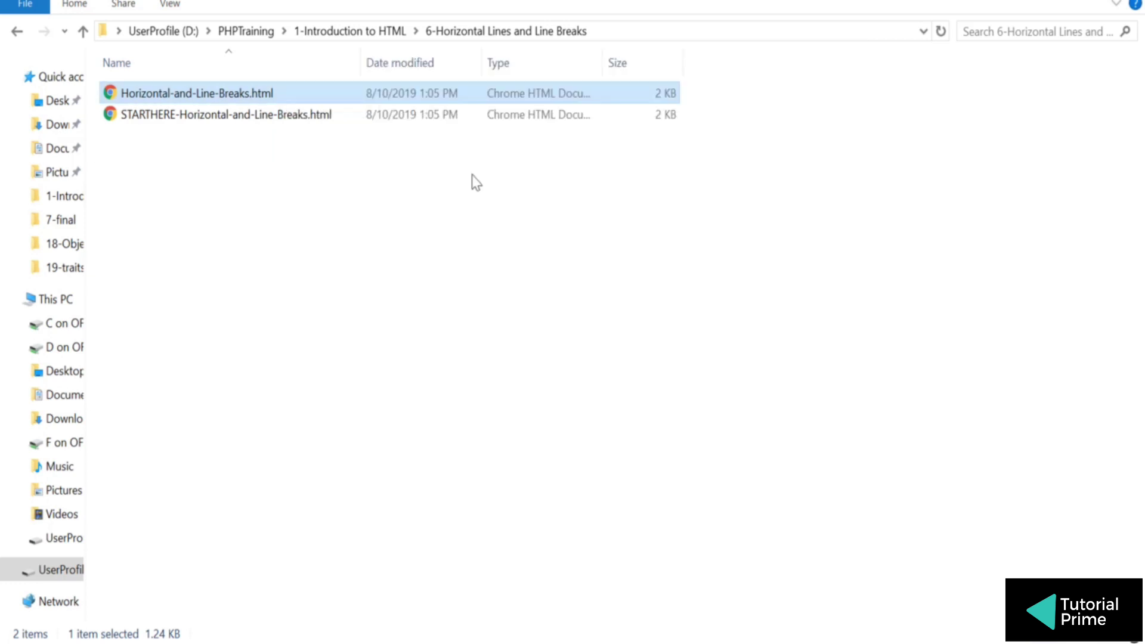
# Compare the Main News 1 heading in the source with the rendered page
pyautogui.hotkey('alt', 'Tab')
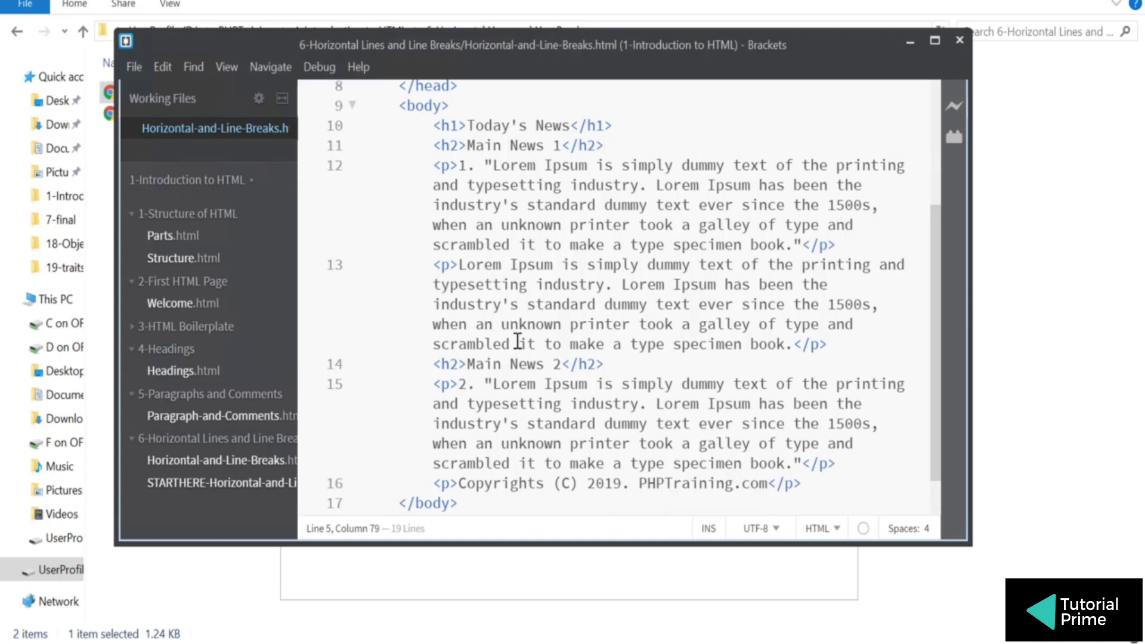
pyautogui.scroll(3, 545, 362)
pyautogui.moveTo(435, 244); pyautogui.dragTo(604, 244)
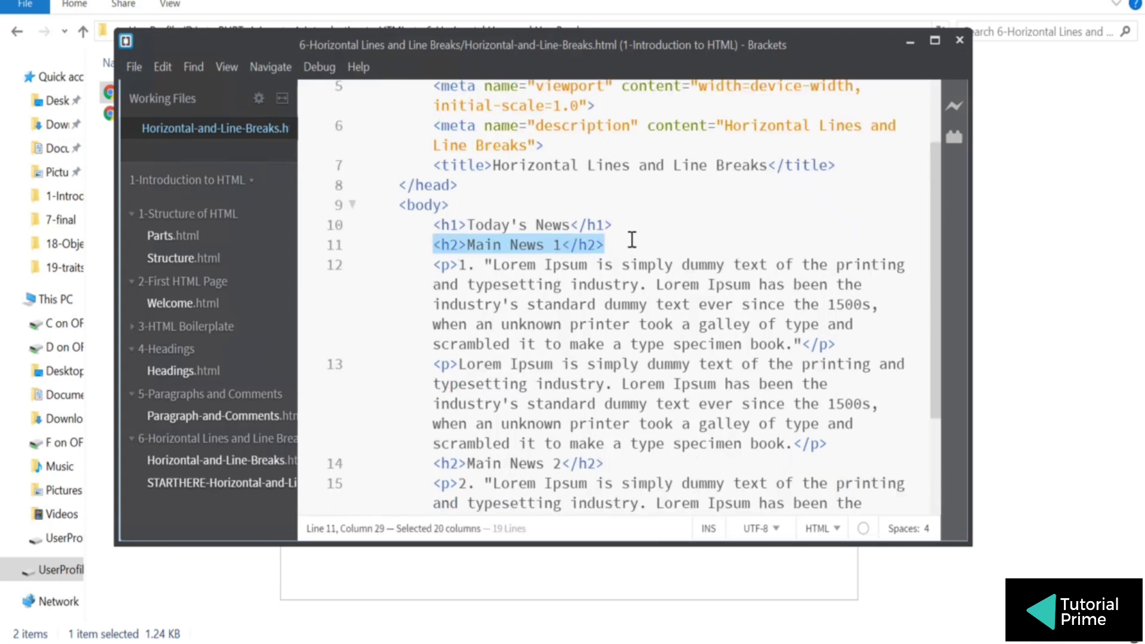
pyautogui.click(908, 42)
pyautogui.click(413, 220)
pyautogui.moveTo(317, 218); pyautogui.dragTo(408, 218)
# Highlight Main News 2, the copyright line and both news paragraphs, then maximize Chrome
pyautogui.moveTo(343, 408); pyautogui.dragTo(408, 408)
pyautogui.click(473, 402)
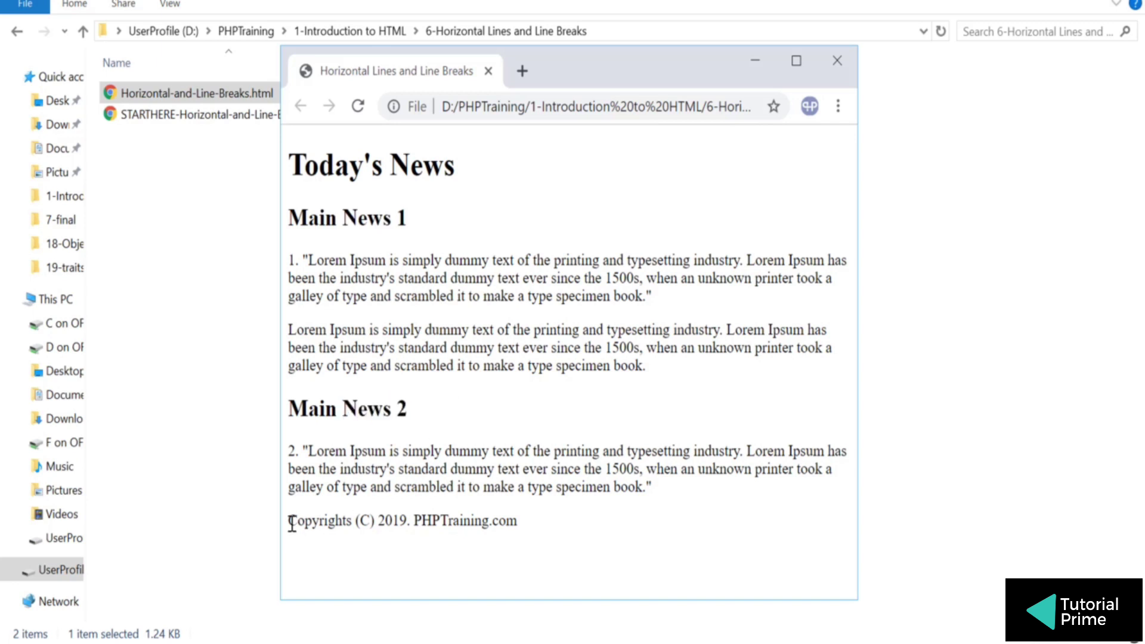
pyautogui.moveTo(288, 520); pyautogui.dragTo(528, 525)
pyautogui.moveTo(654, 488); pyautogui.dragTo(288, 451)
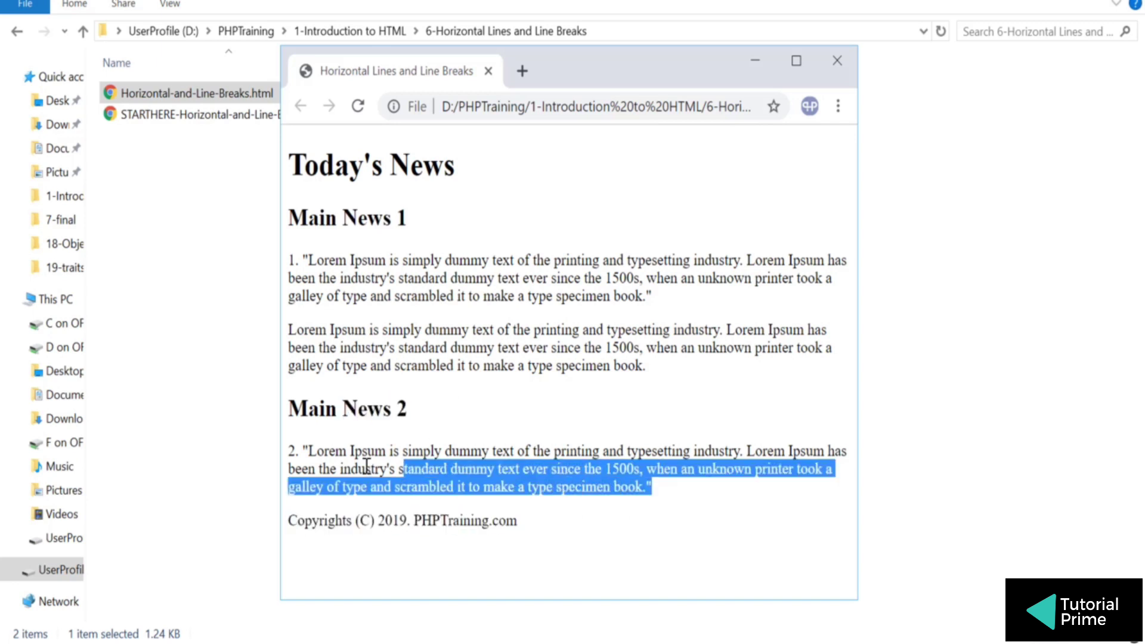
pyautogui.moveTo(647, 366); pyautogui.dragTo(492, 331)
pyautogui.moveTo(280, 300); pyautogui.dragTo(251, 273)
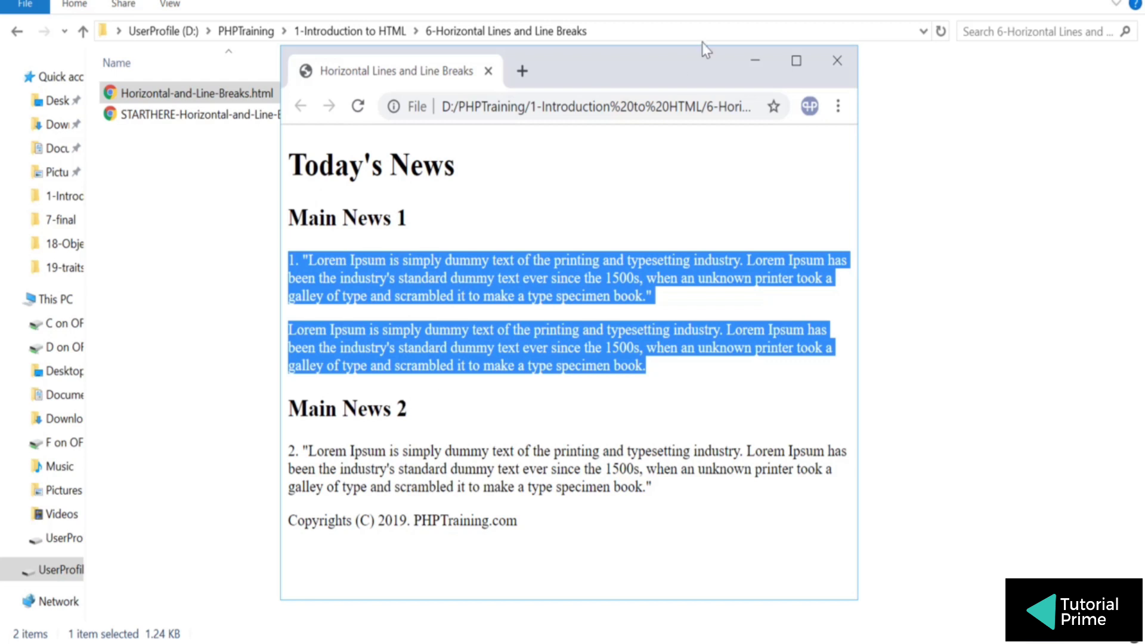
pyautogui.click(794, 62)
pyautogui.click(523, 273)
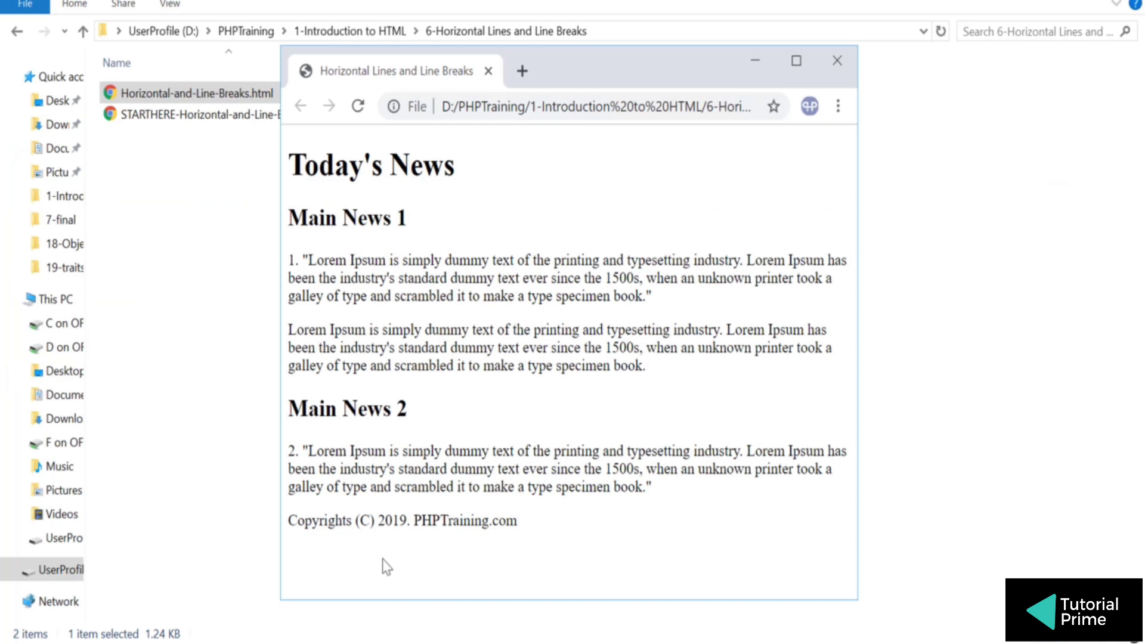
# Start Live Preview with the caret after the Today's News heading on line 10
pyautogui.hotkey('alt', 'Tab')
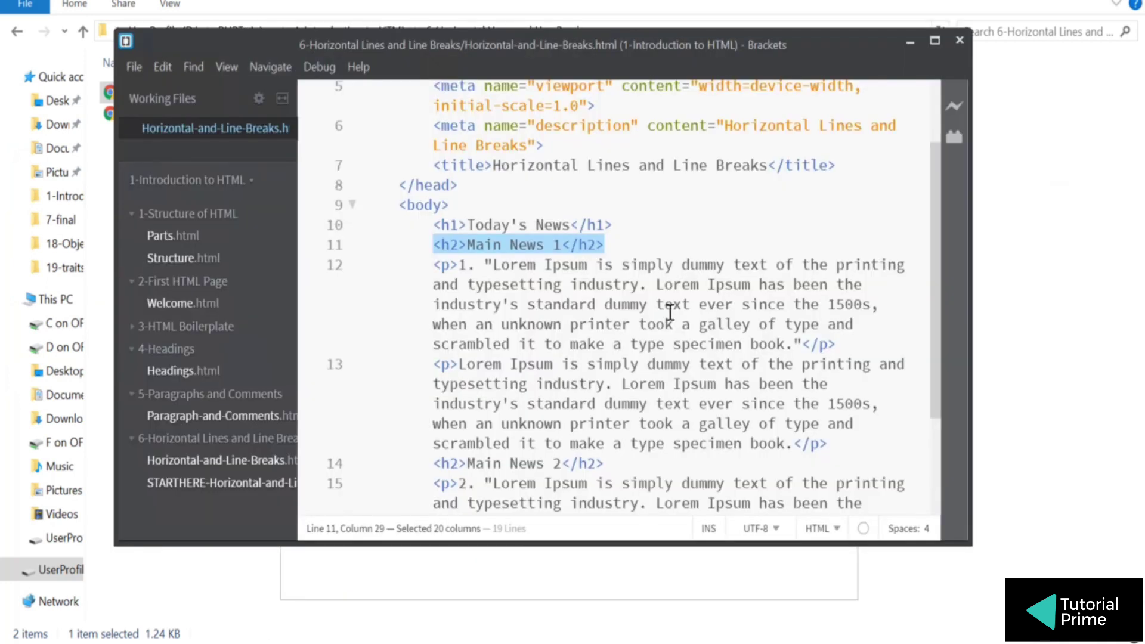
pyautogui.click(669, 312)
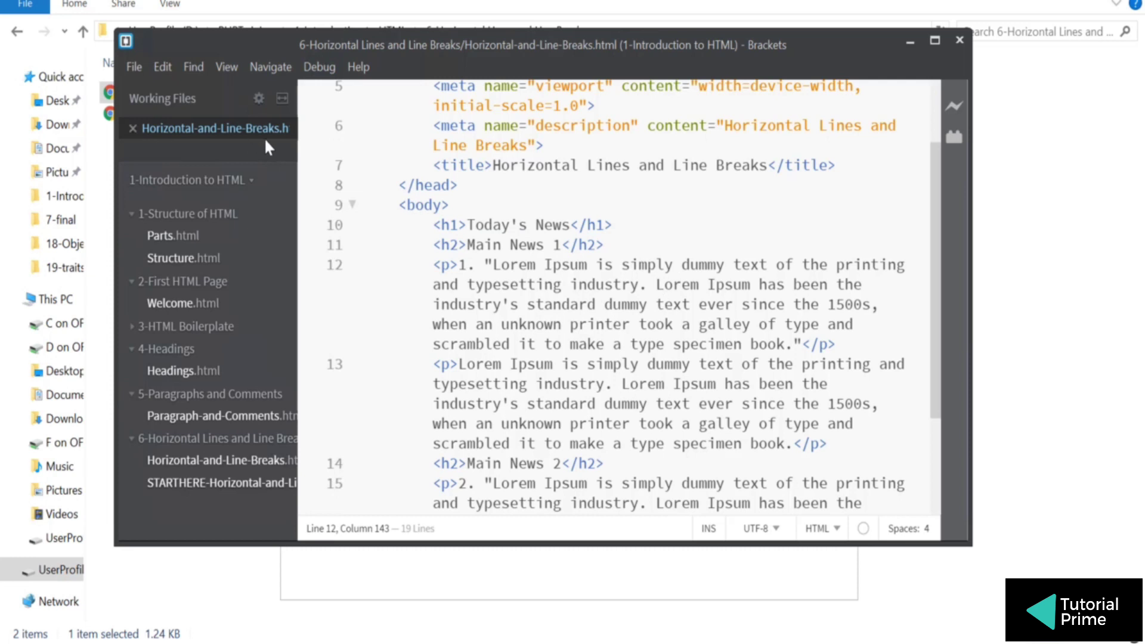
pyautogui.click(648, 228)
pyautogui.click(955, 105)
pyautogui.moveTo(598, 43); pyautogui.dragTo(456, 36)
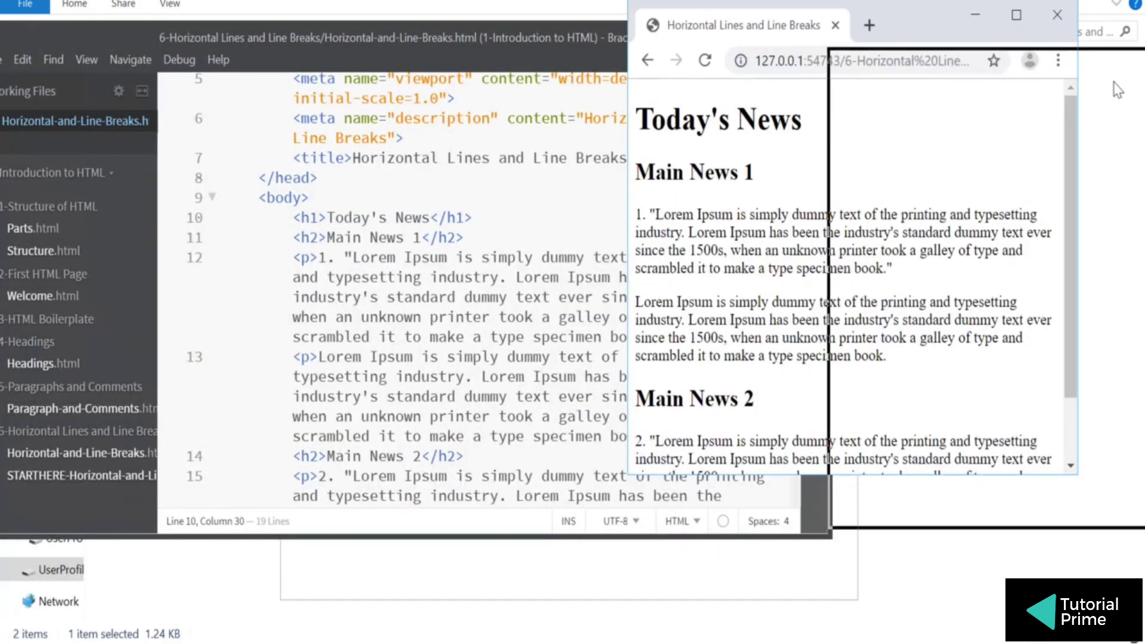
# Dock the preview on the right and insert the first <hr> line
pyautogui.moveTo(1117, 90); pyautogui.dragTo(1117, 89)
pyautogui.click(534, 221)
pyautogui.press('Return')
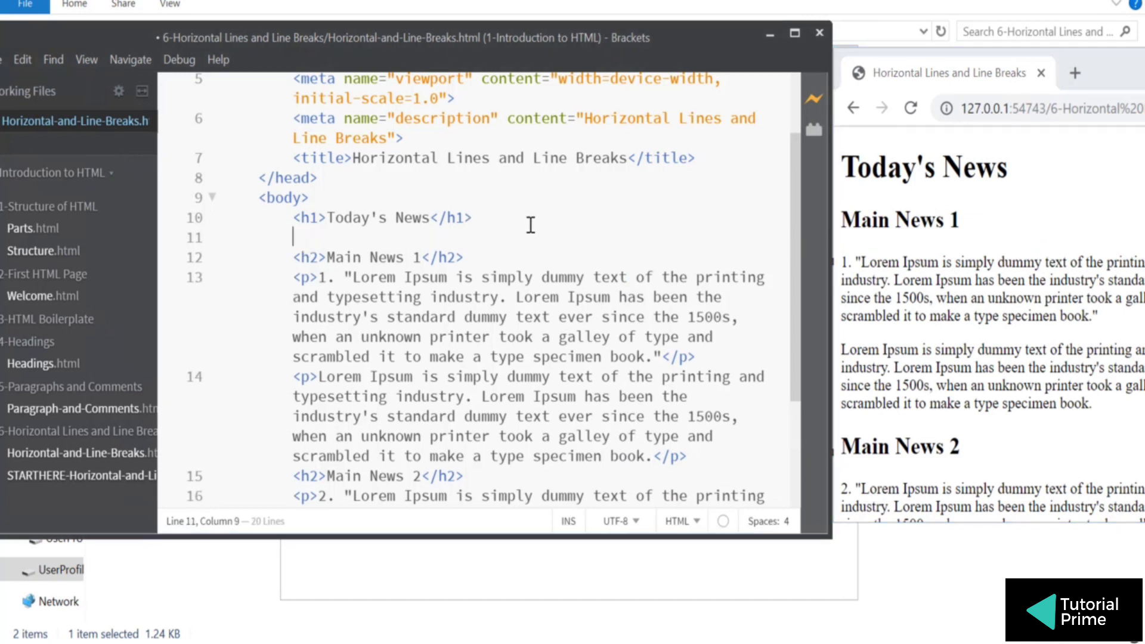
pyautogui.write('<hr>')
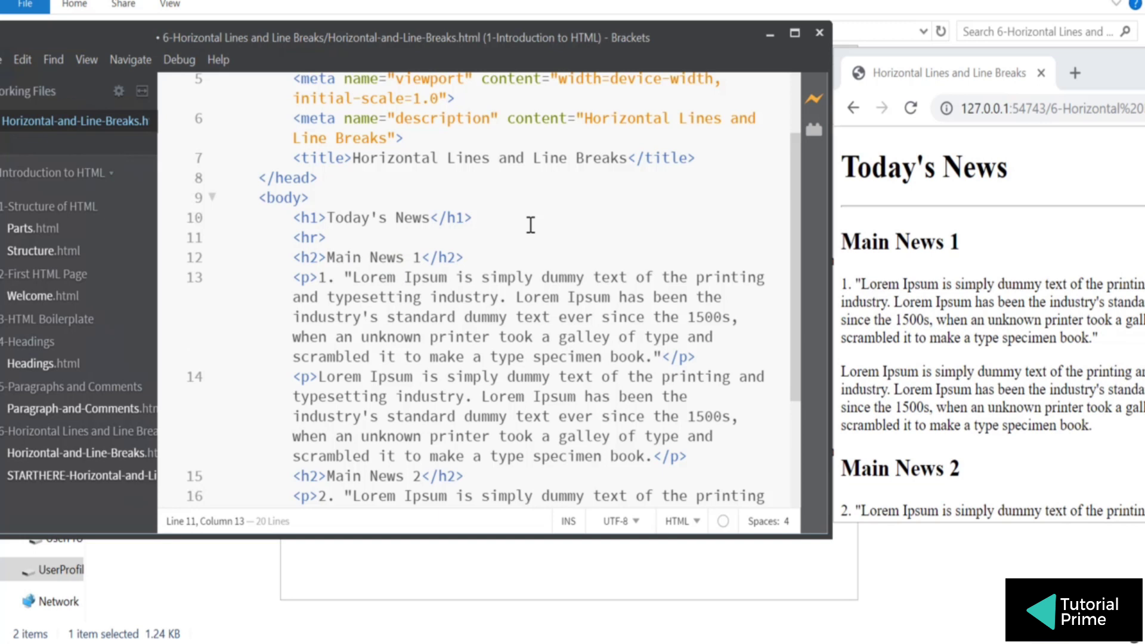
pyautogui.hotkey('shift', 'Home')
pyautogui.click(990, 218)
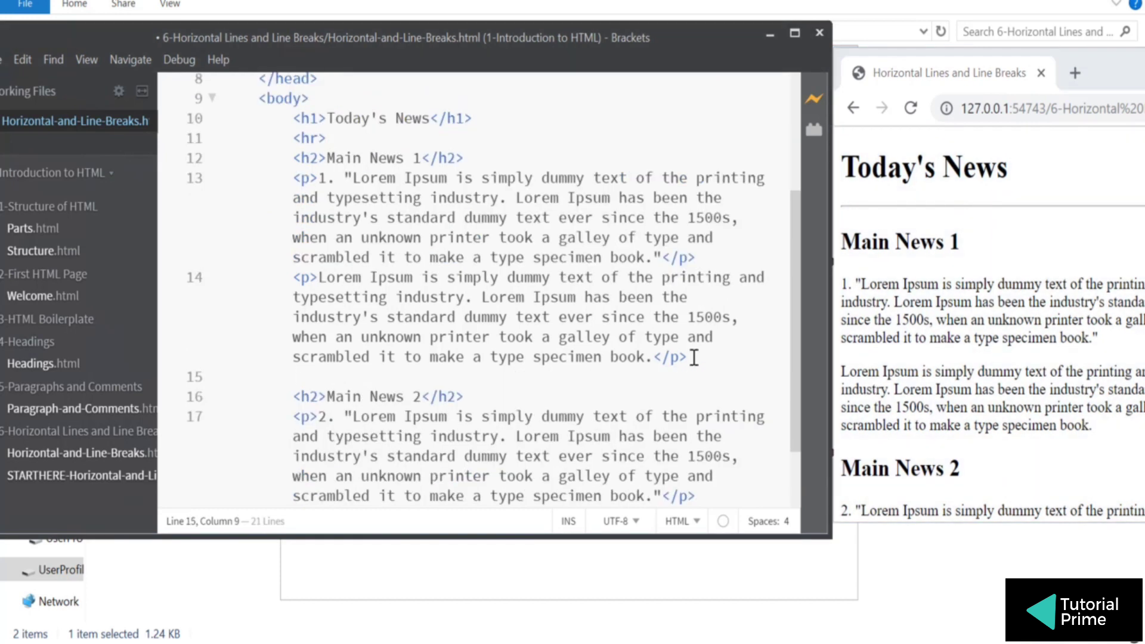
pyautogui.write('<hr>')
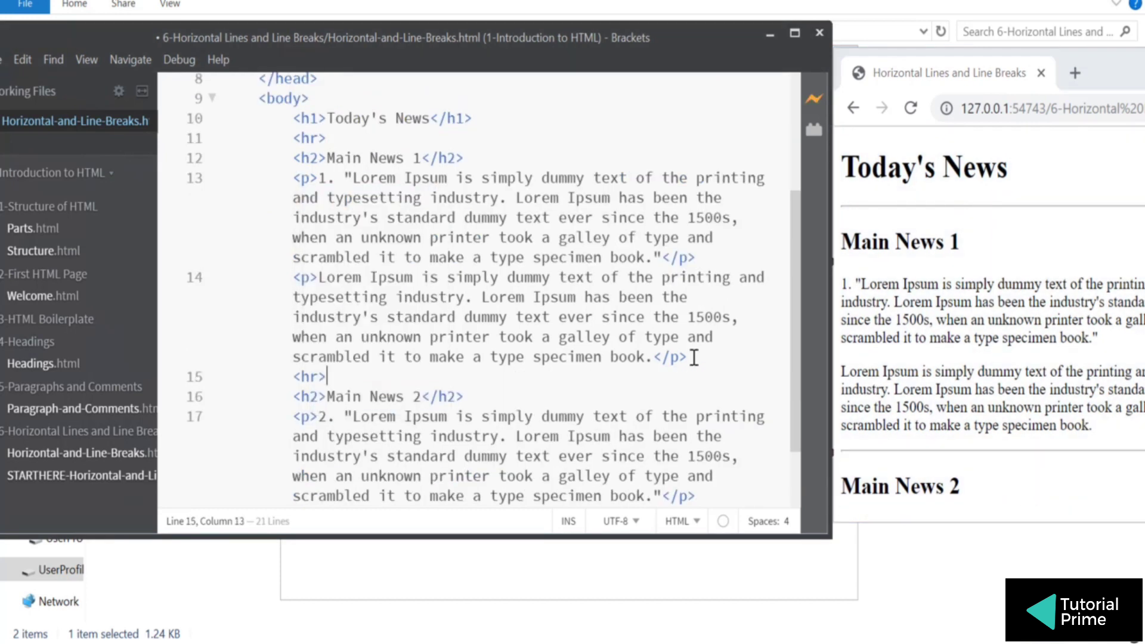
pyautogui.scroll(-2, 939, 465)
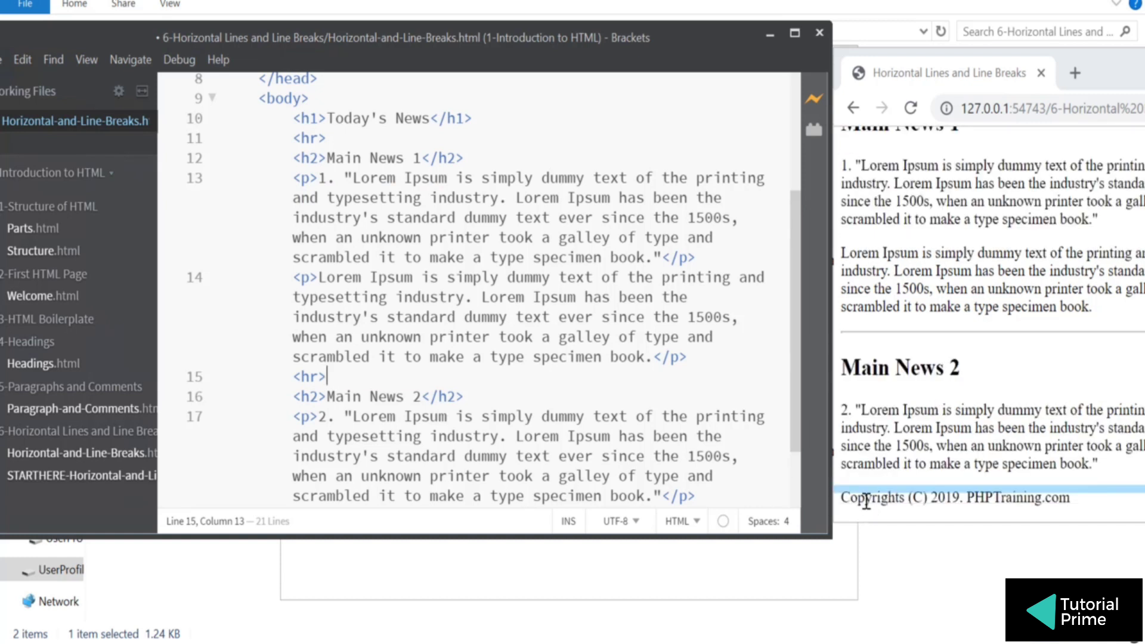
pyautogui.scroll(-3, 648, 372)
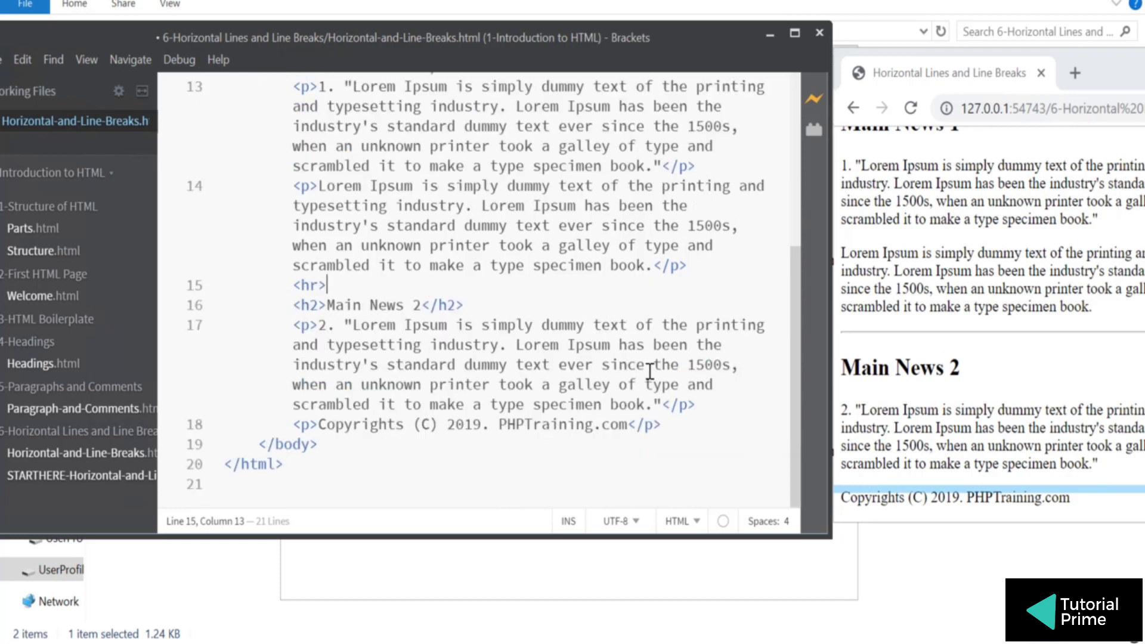
# Add an <hr> before the copyright paragraph, save, and view the preview full screen
pyautogui.click(713, 405)
pyautogui.press('Return')
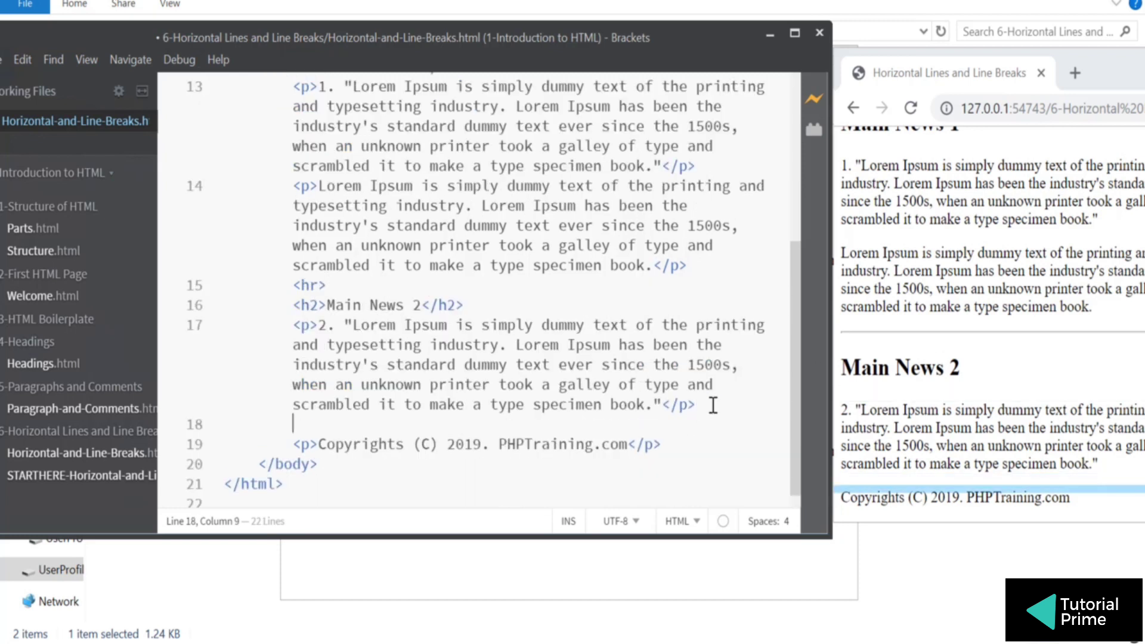
pyautogui.write('<hr>')
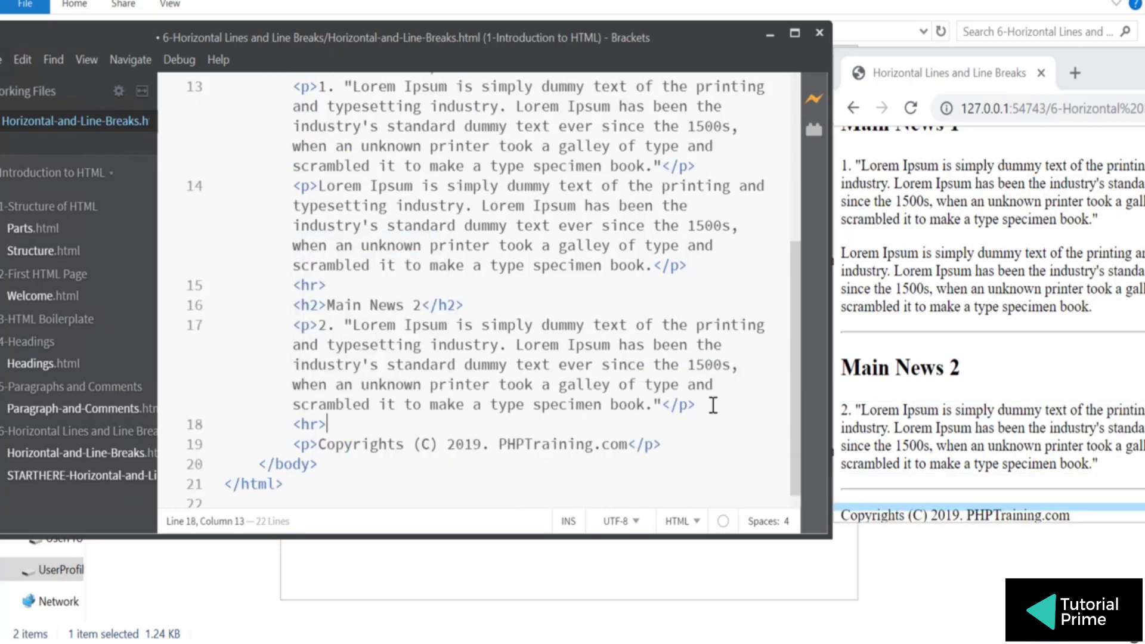
pyautogui.hotkey('ctrl', 's')
pyautogui.click(984, 413)
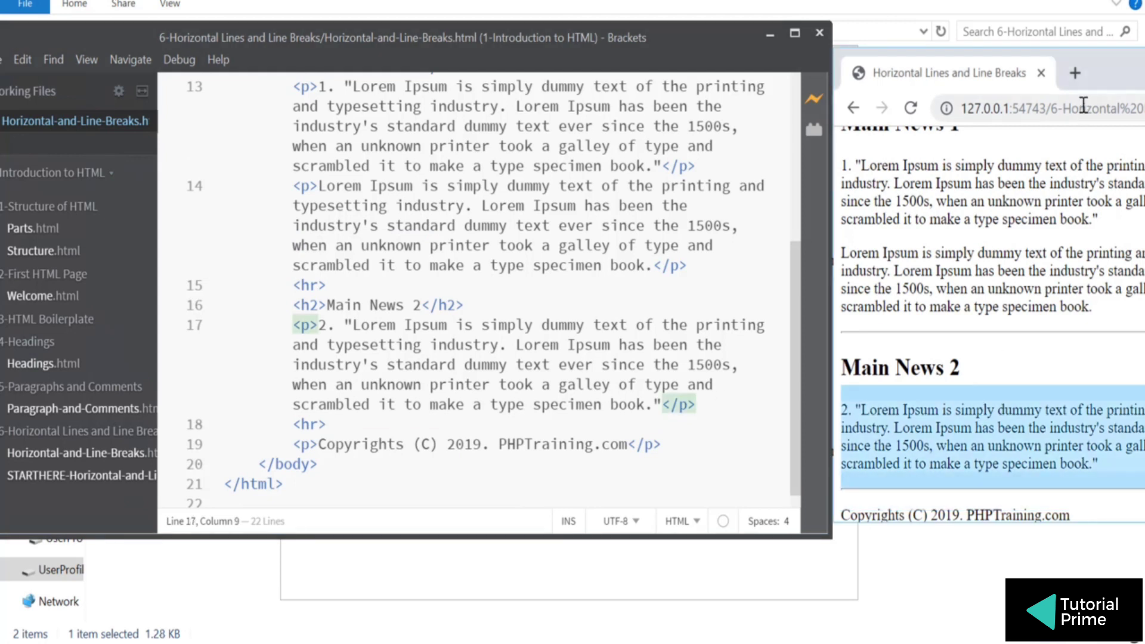
pyautogui.moveTo(1110, 79); pyautogui.dragTo(716, 88)
pyautogui.doubleClick(715, 88)
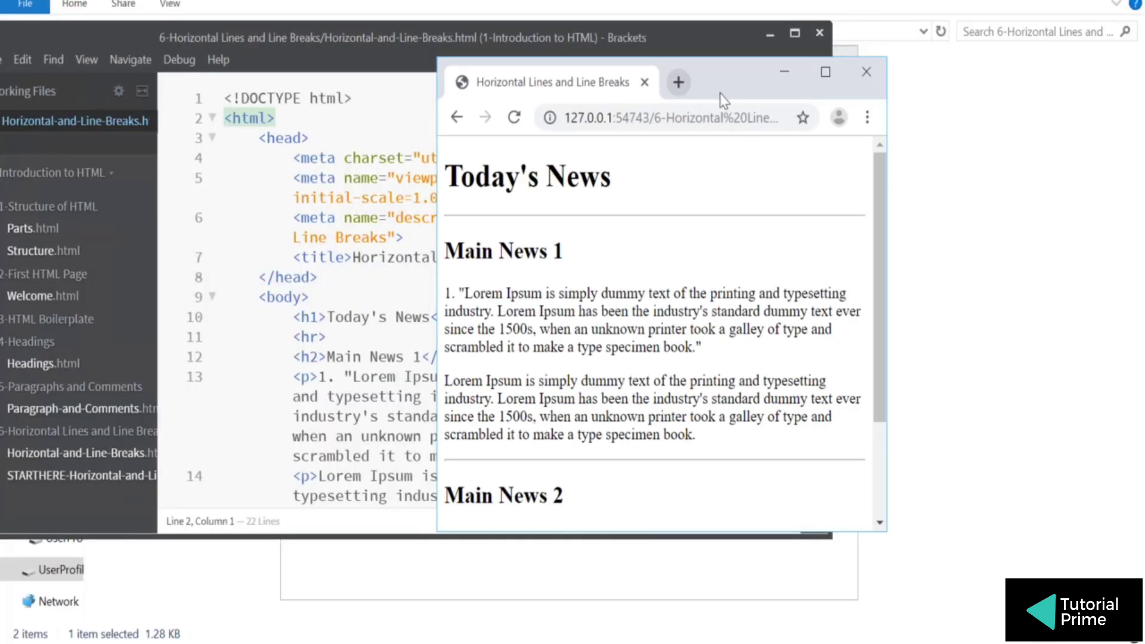
# Insert a <br /> before the second sentence of the first Main News 1 paragraph
pyautogui.moveTo(729, 96); pyautogui.dragTo(982, 67)
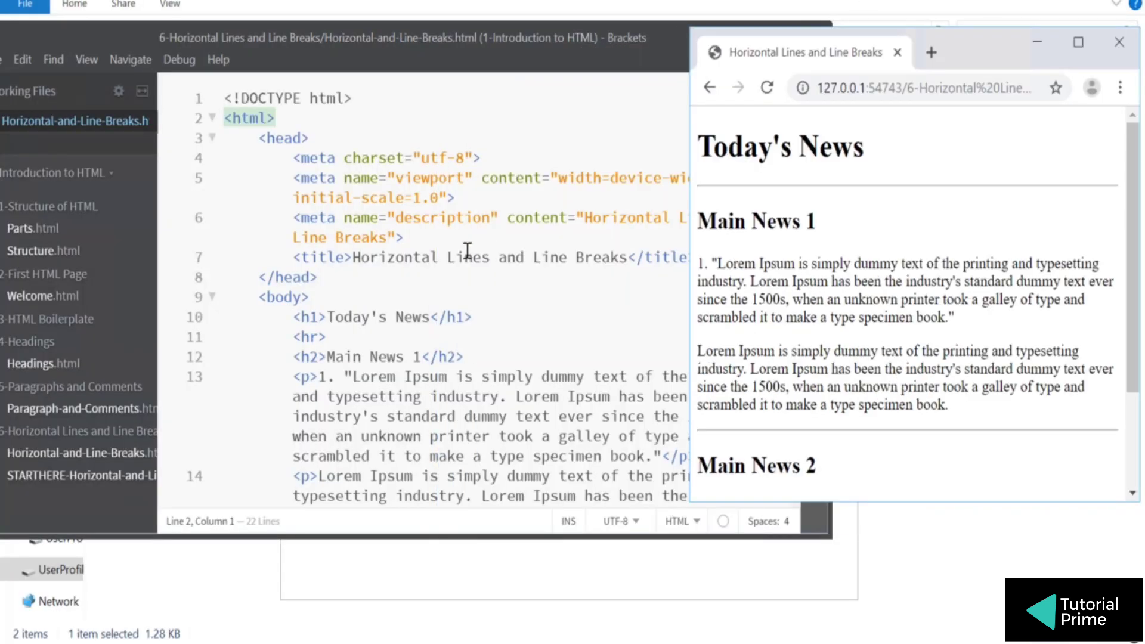
pyautogui.click(466, 254)
pyautogui.scroll(-3, 467, 253)
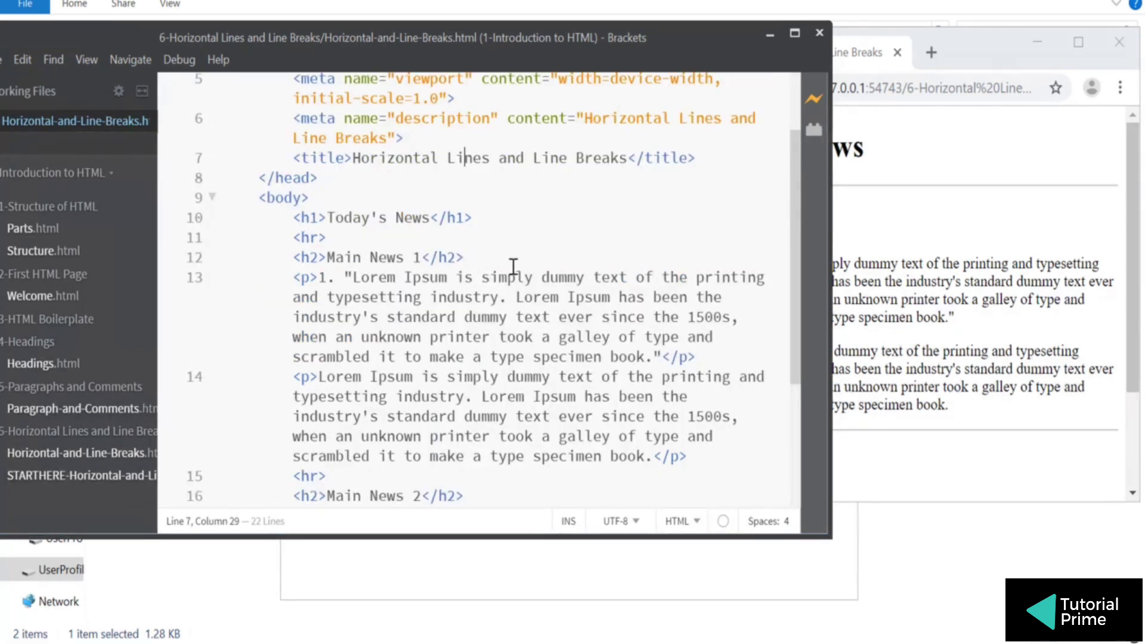
pyautogui.click(513, 287)
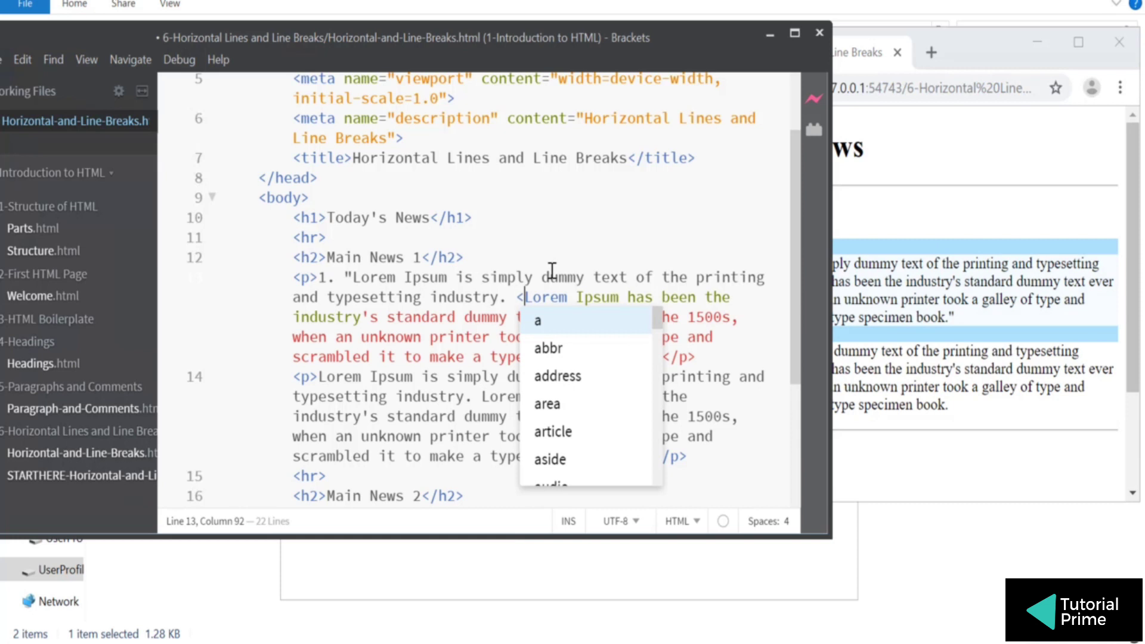
pyautogui.write('<br />')
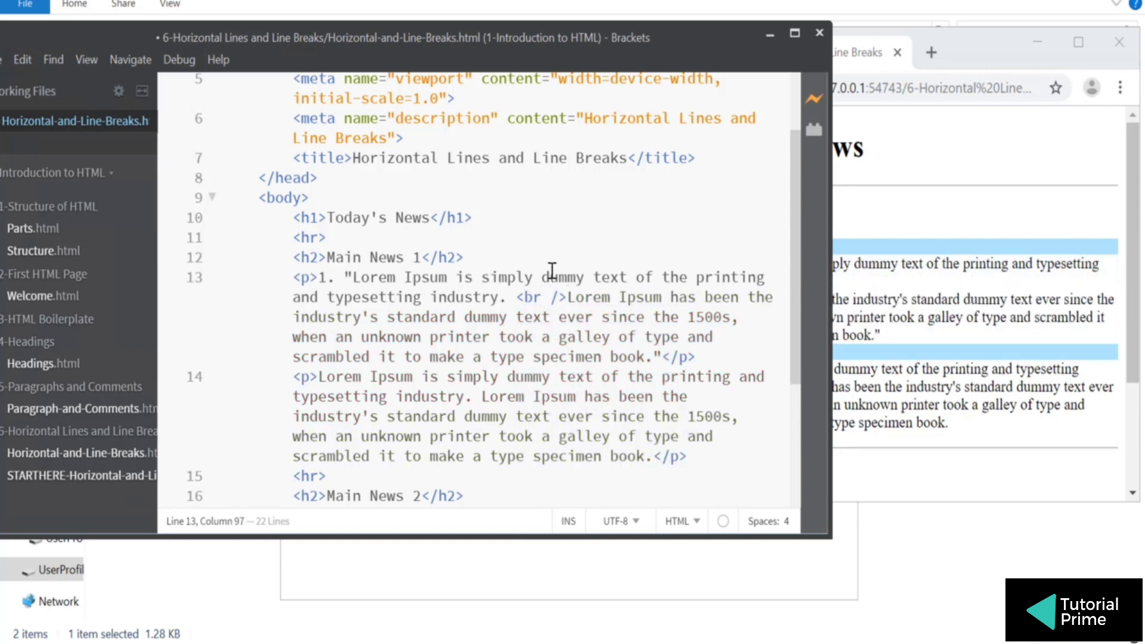
pyautogui.hotkey('shift', 'Left')
pyautogui.hotkey('shift', 'Left')
pyautogui.hotkey('shift', 'Left')
pyautogui.press('Right')
pyautogui.press('Left')
pyautogui.hotkey('shift', 'Left')
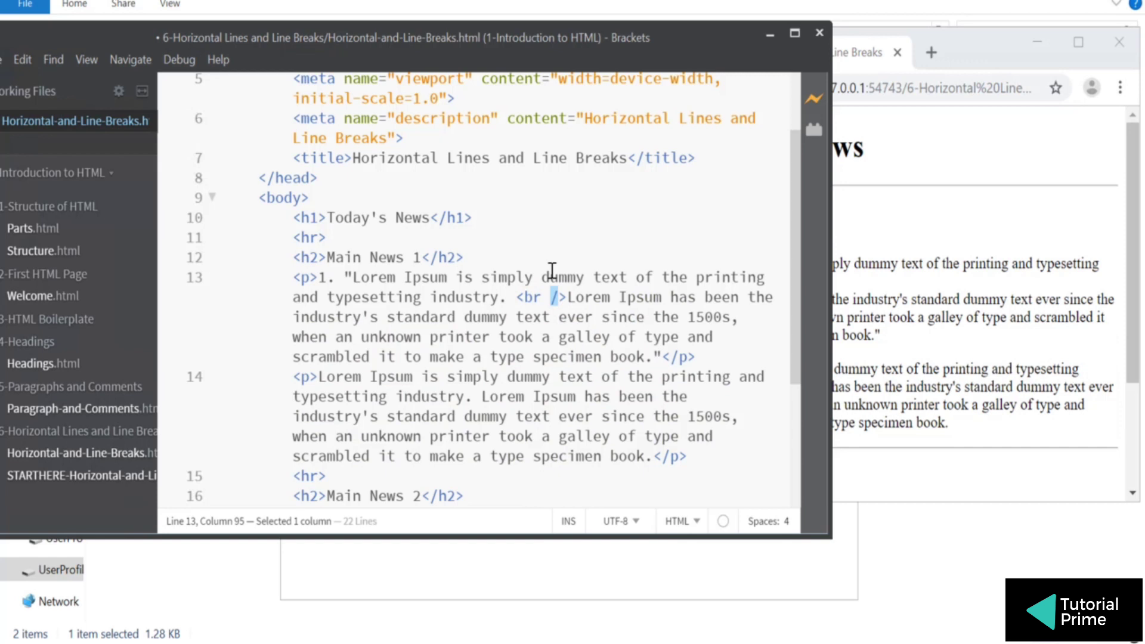
pyautogui.hotkey('shift', 'Left')
pyautogui.hotkey('shift', 'Left')
pyautogui.hotkey('shift', 'Left')
pyautogui.hotkey('shift', 'Right')
pyautogui.hotkey('shift', 'Left')
pyautogui.hotkey('shift', 'Left')
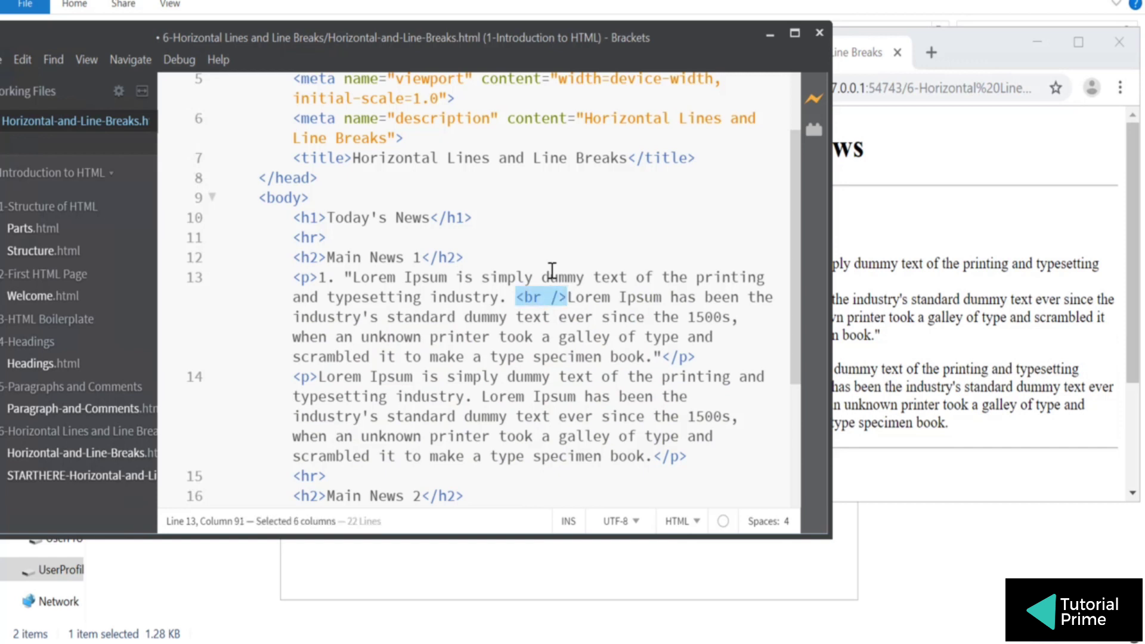
pyautogui.press('Right')
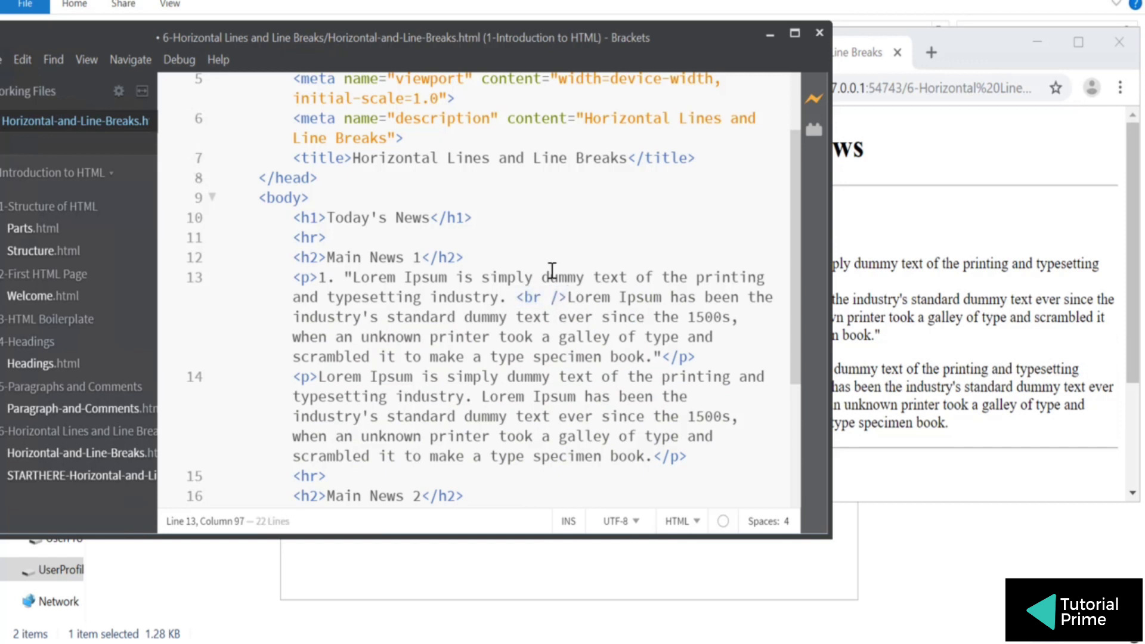
# Paste <br /> after '1500s,' in paragraph 1 and before paragraph 2's second sentence
pyautogui.press('Down')
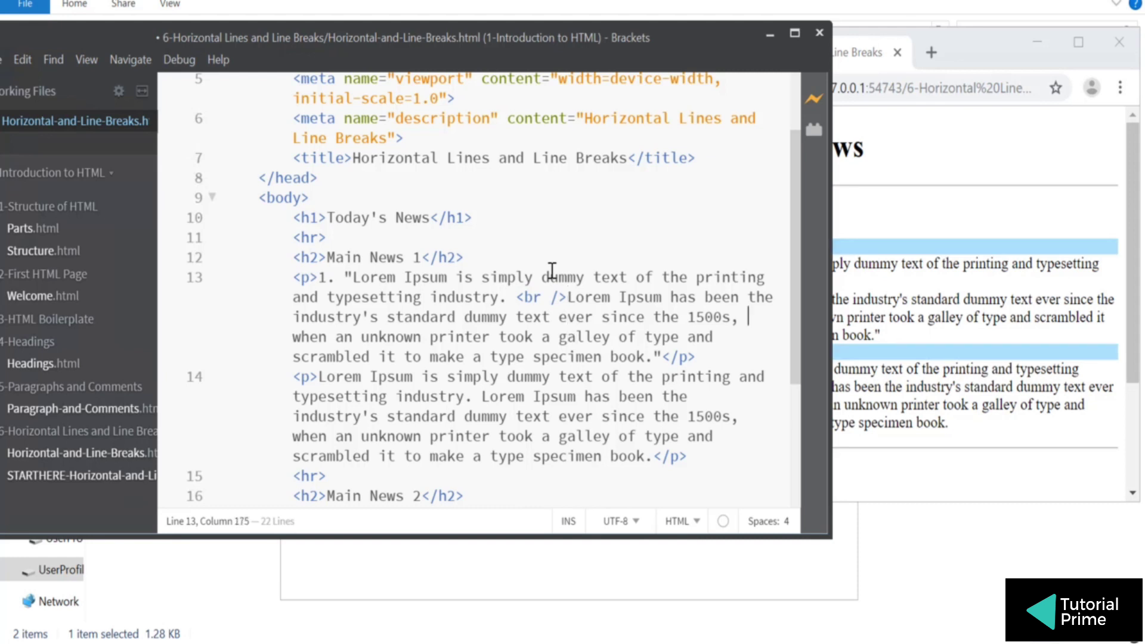
pyautogui.write('<br />')
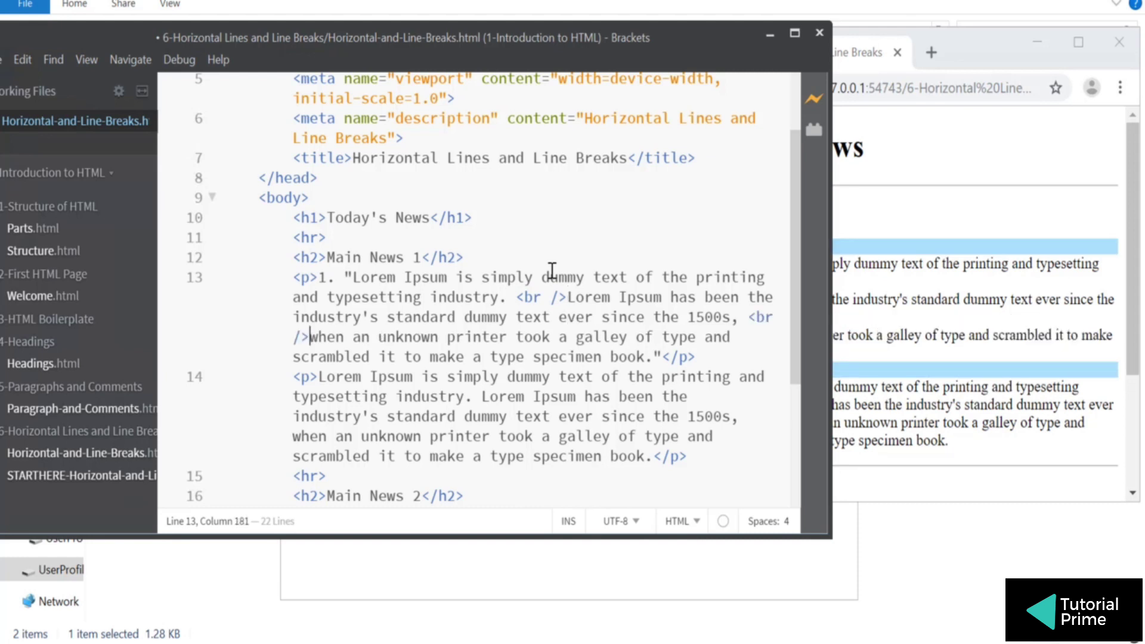
pyautogui.press('Down')
pyautogui.press('Down')
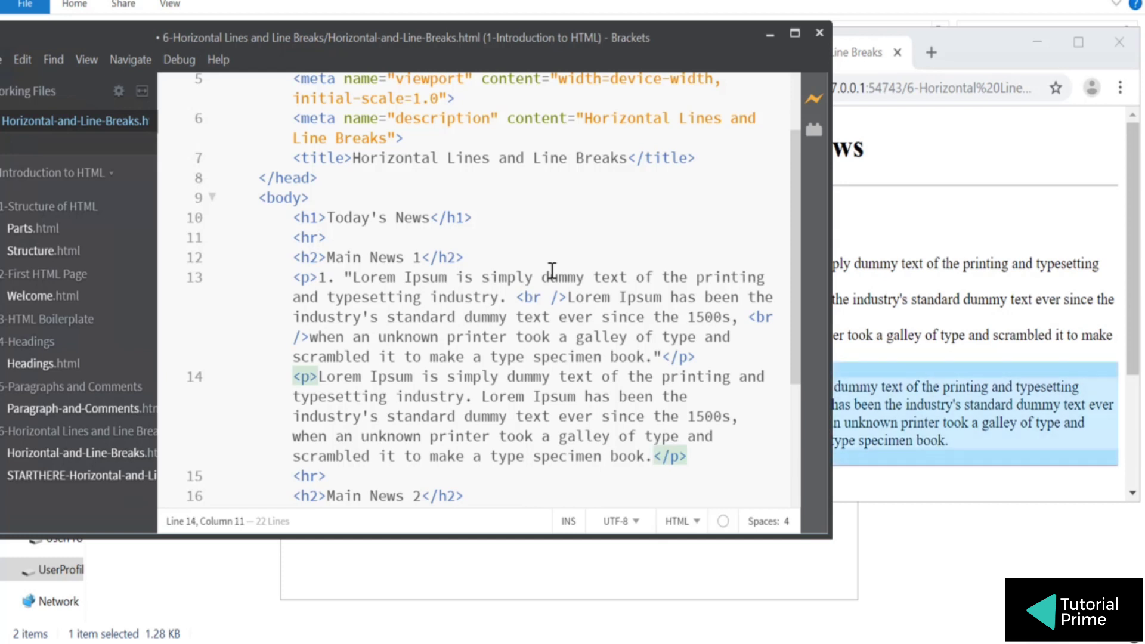
pyautogui.press('Down')
pyautogui.press('End')
pyautogui.hotkey('ctrl', 'Left')
pyautogui.hotkey('ctrl', 'Left')
pyautogui.hotkey('ctrl', 'Left')
pyautogui.write('<br />')
# Paste <br /> before 'when' in paragraph 2 and before Main News 2's second sentence
pyautogui.press('Down')
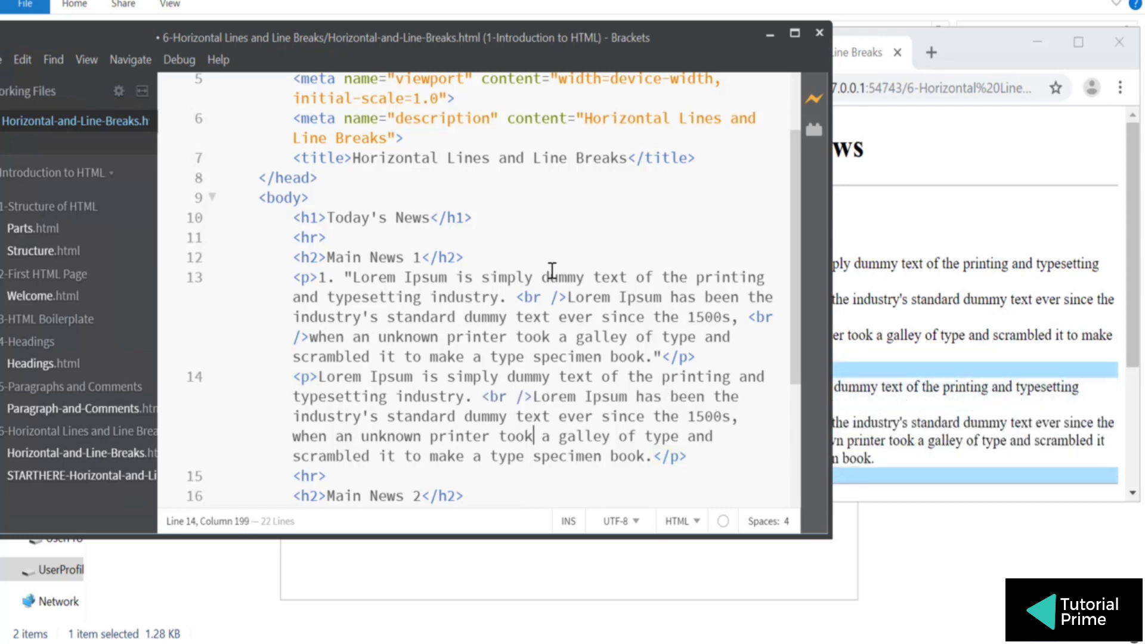
pyautogui.write('<br />')
pyautogui.press('Down')
pyautogui.press('Down')
pyautogui.press('Down')
pyautogui.press('Down')
pyautogui.press('Down')
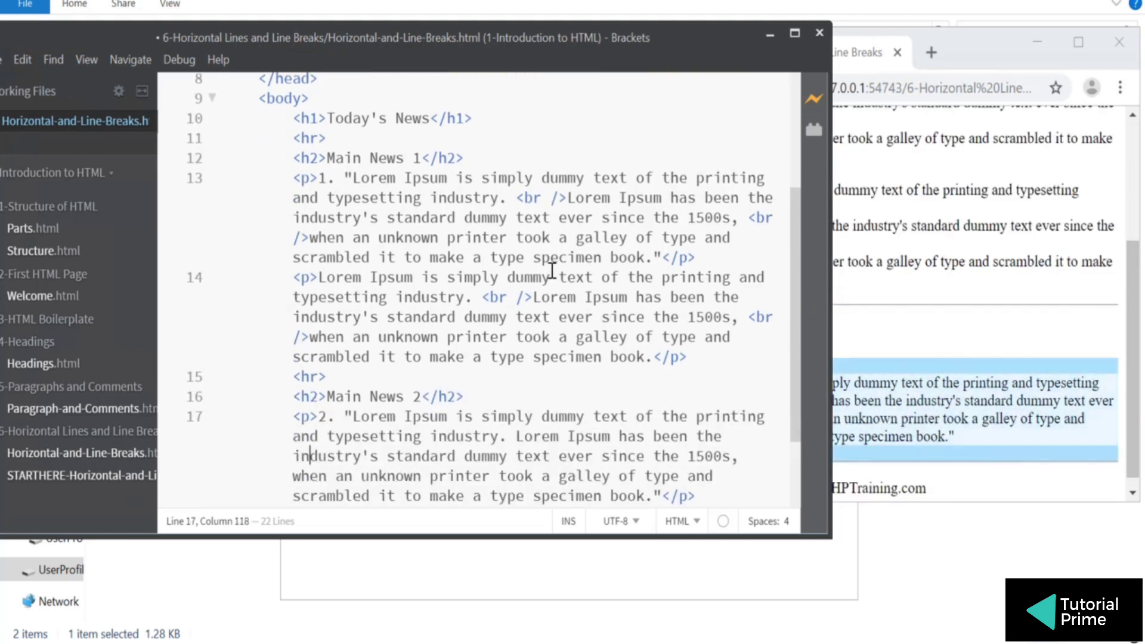
pyautogui.press('End')
pyautogui.hotkey('ctrl', 'Left')
pyautogui.write('<br />')
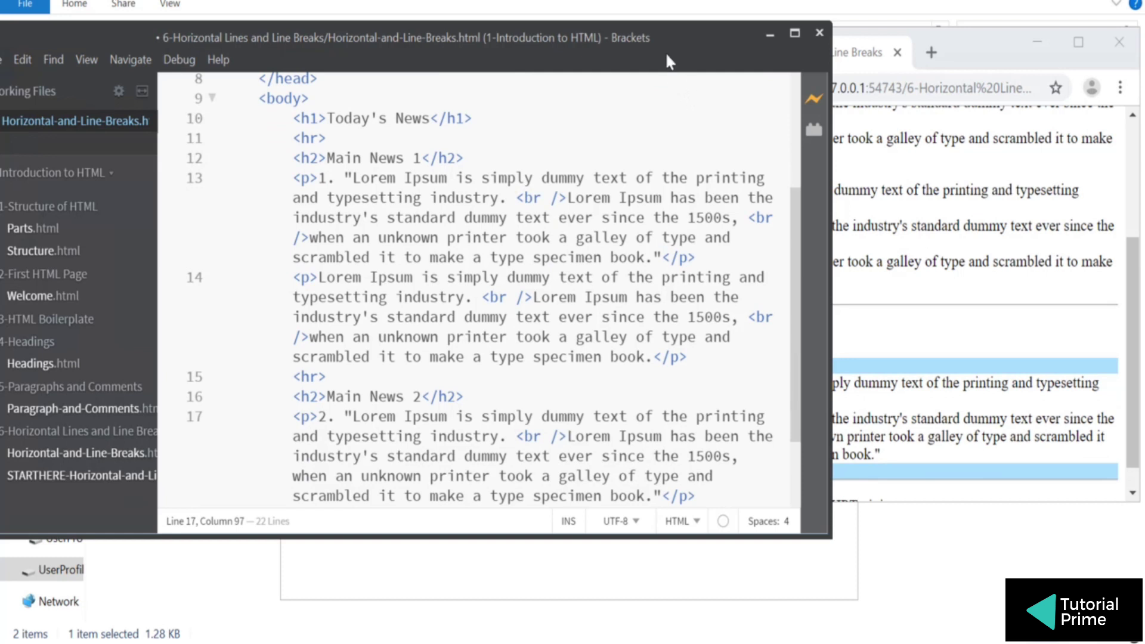
# Check the Main News 2 line break after '1500s,' in the live preview
pyautogui.moveTo(664, 49); pyautogui.dragTo(569, 36)
pyautogui.click(979, 260)
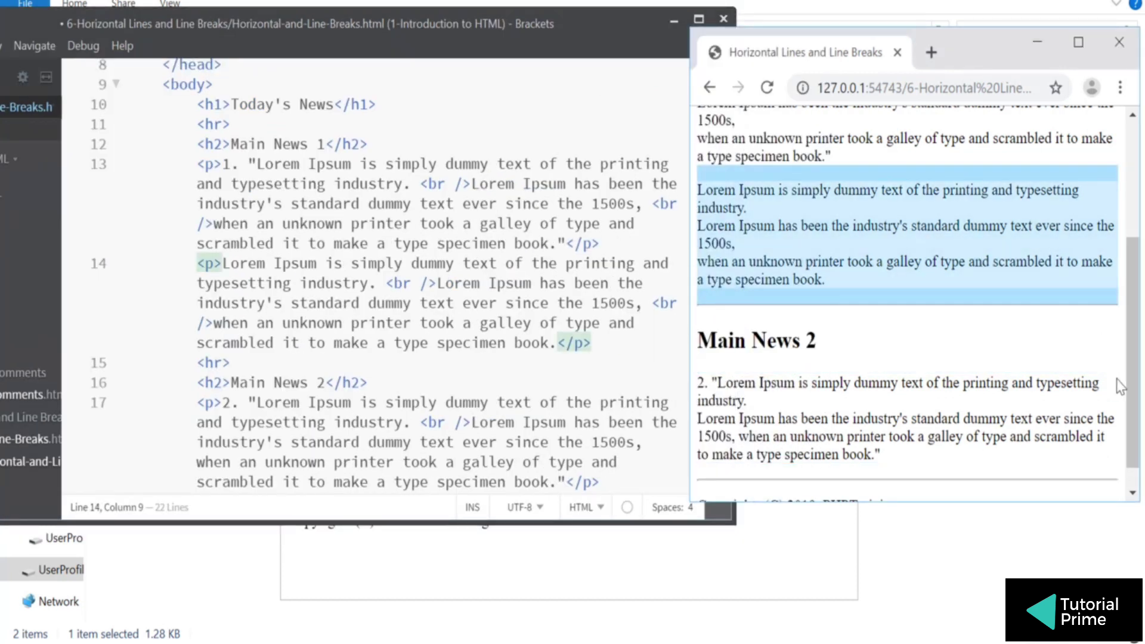
pyautogui.scroll(-1, 1023, 413)
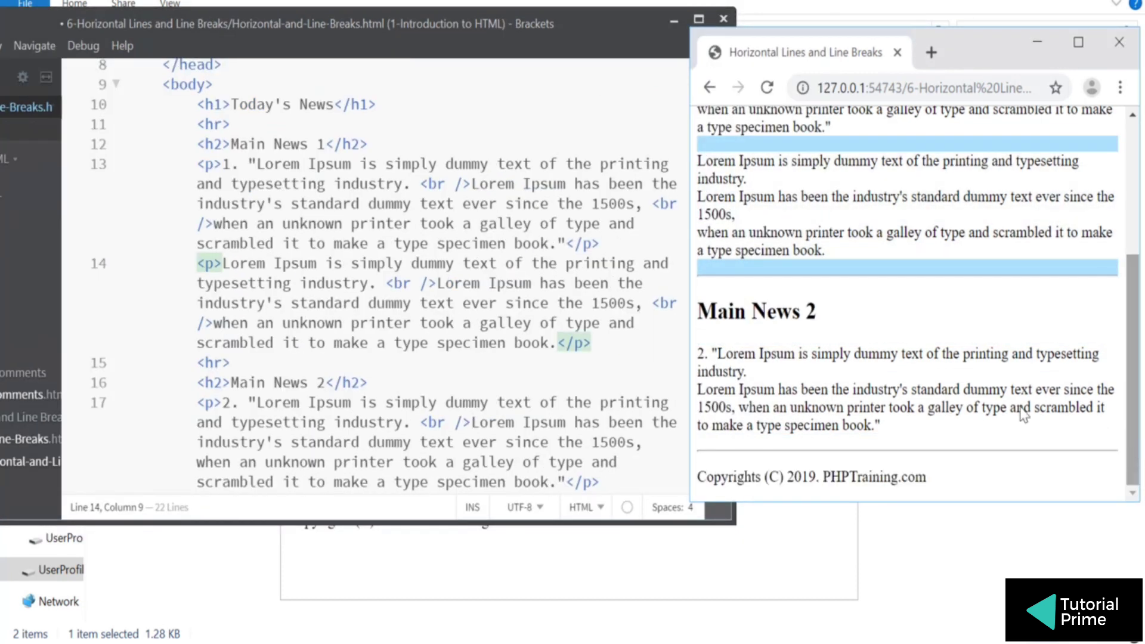
pyautogui.doubleClick(742, 408)
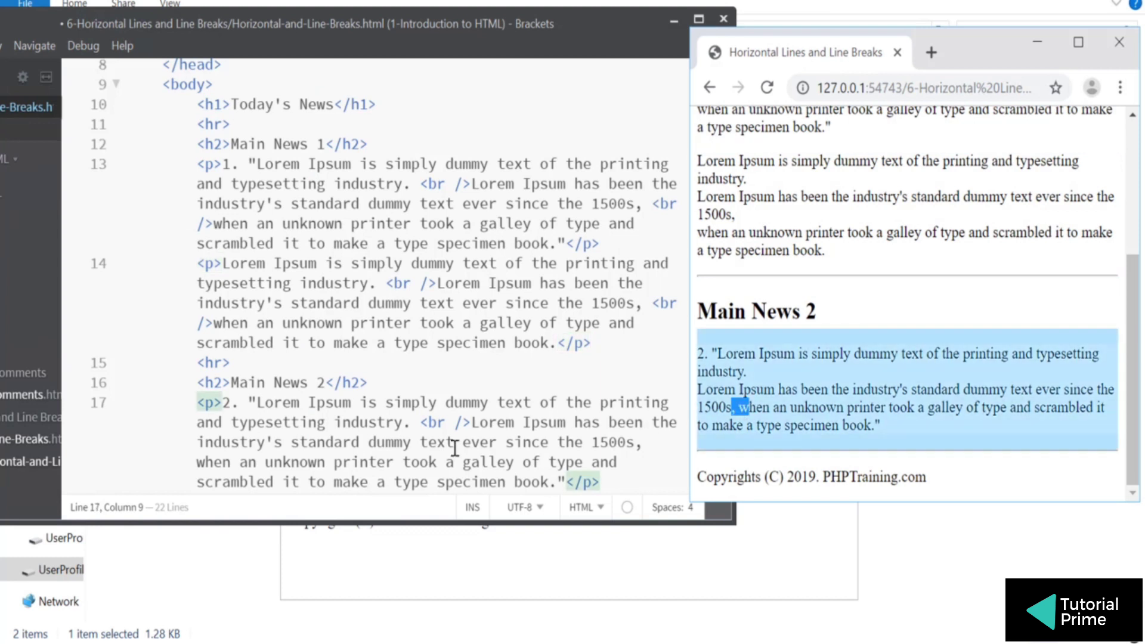
pyautogui.click(642, 442)
pyautogui.write('<br />')
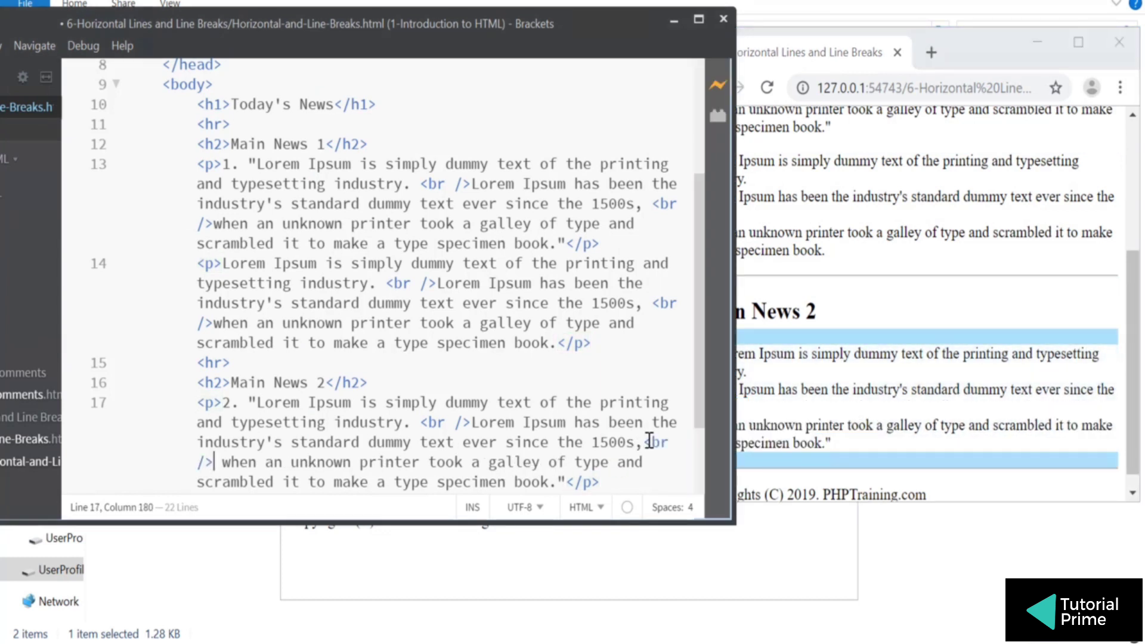
pyautogui.click(822, 420)
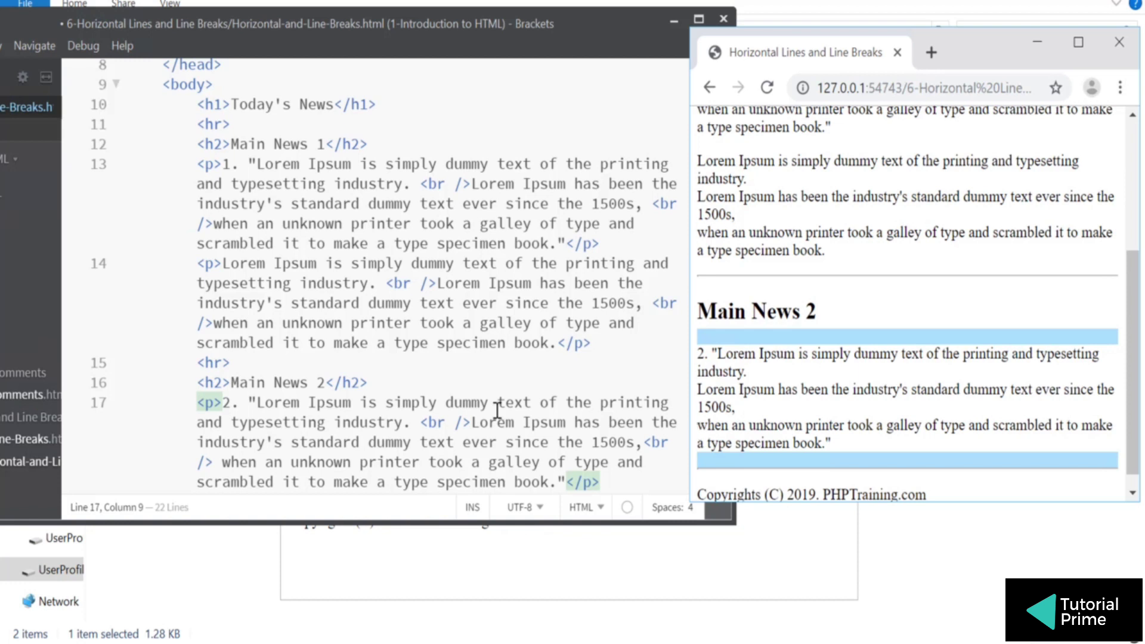
# Add two blank lines after the <br /> following 'typesetting industry.' on line 14
pyautogui.moveTo(420, 421); pyautogui.dragTo(467, 421)
pyautogui.click(436, 283)
pyautogui.press('Return')
pyautogui.press('Return')
pyautogui.press('Return')
pyautogui.press('Return')
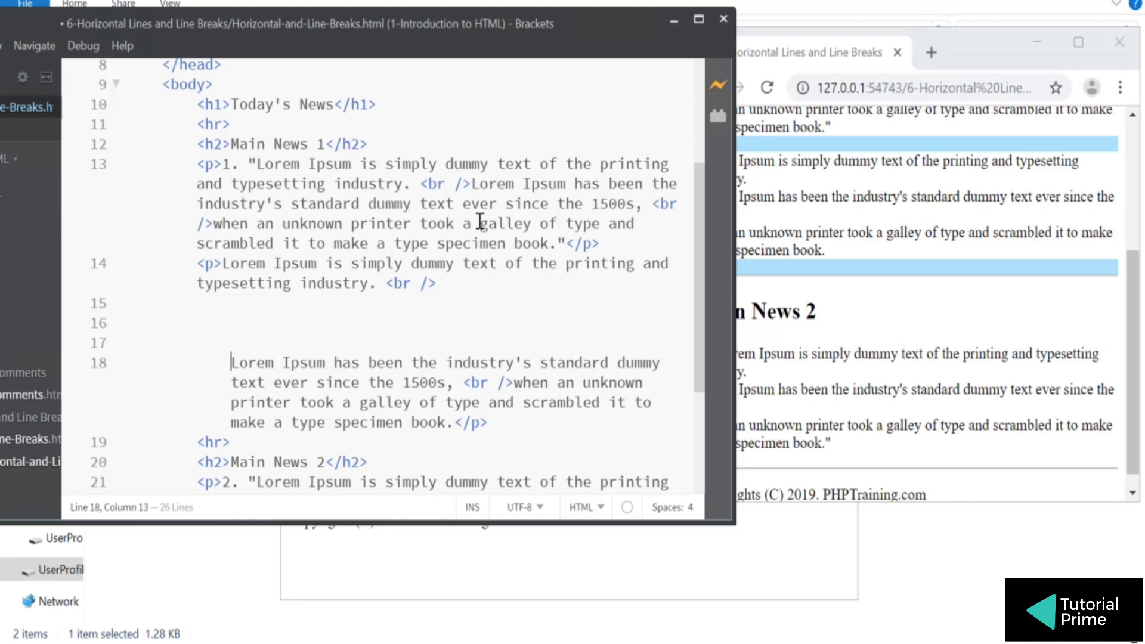
pyautogui.press('Return')
pyautogui.press('Return')
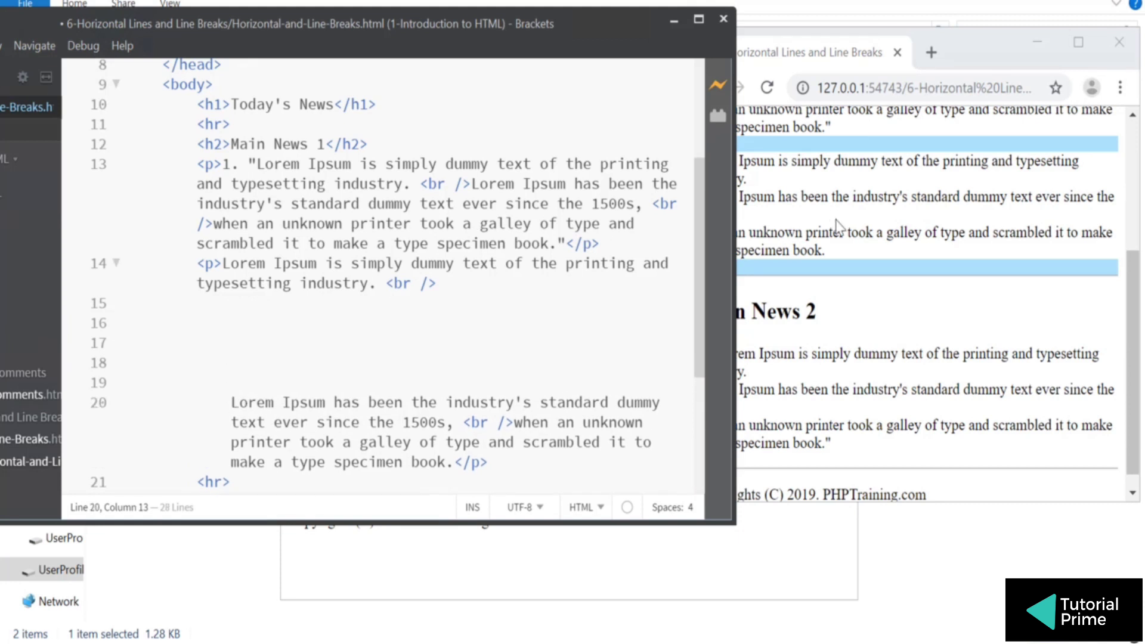
pyautogui.click(846, 260)
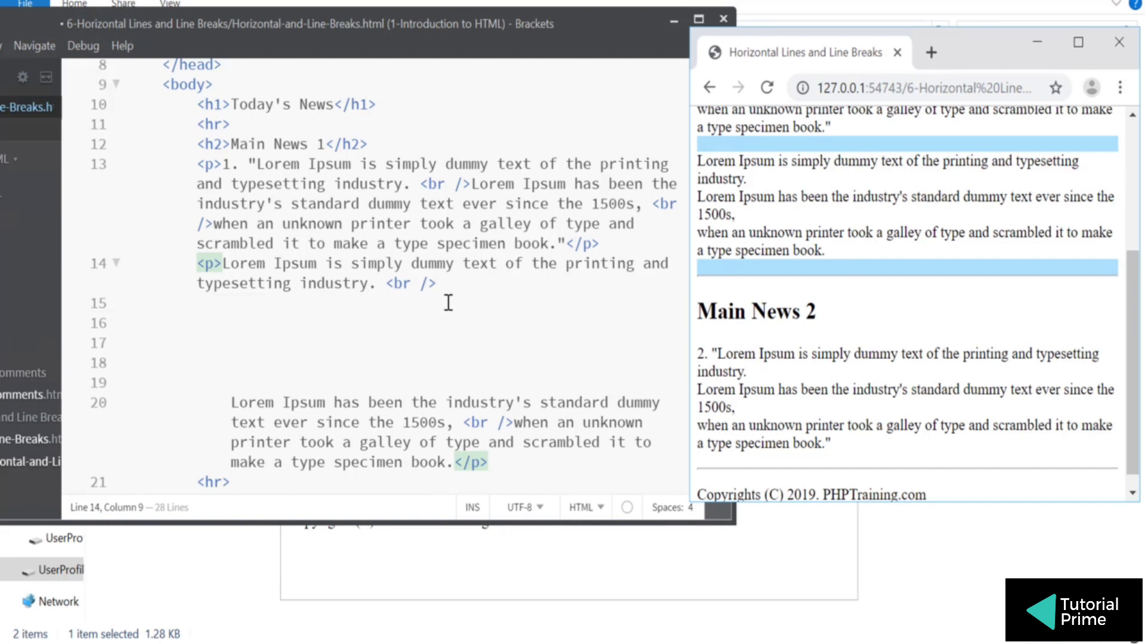
# Select the <br /> ending line 14 and place the caret after it
pyautogui.moveTo(388, 282); pyautogui.dragTo(437, 283)
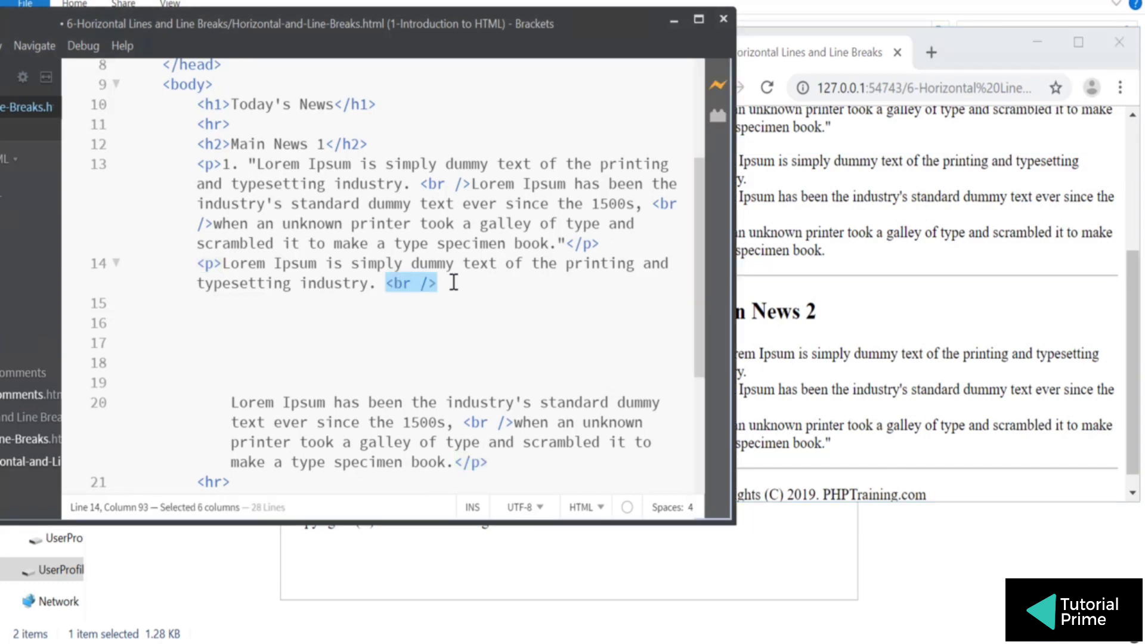
pyautogui.click(447, 332)
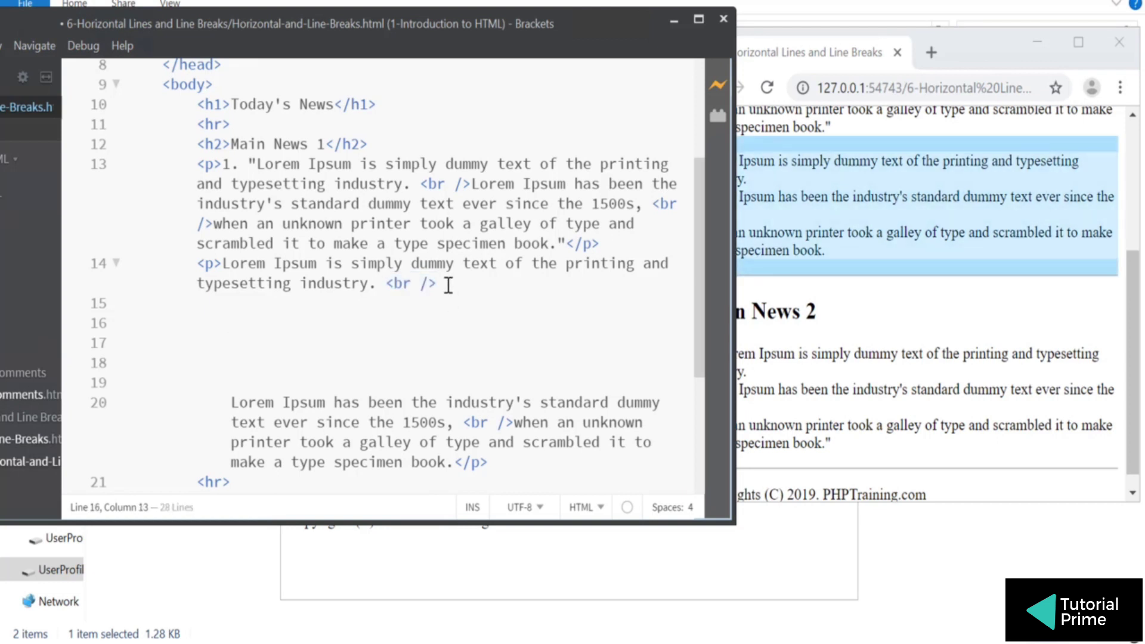
pyautogui.moveTo(439, 282); pyautogui.dragTo(387, 282)
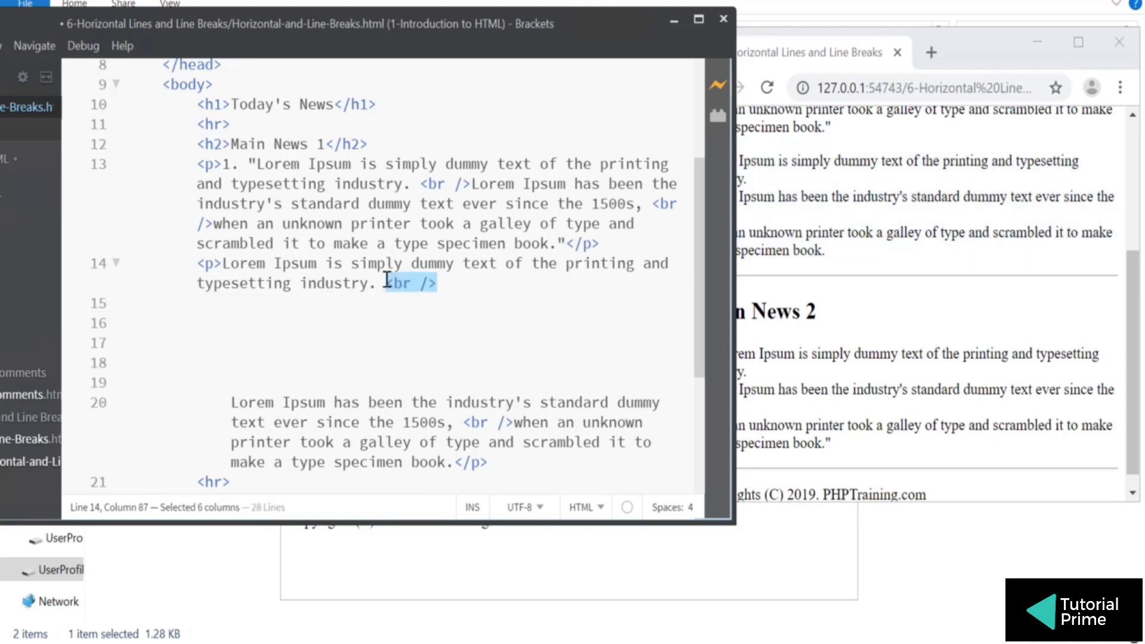
pyautogui.click(458, 280)
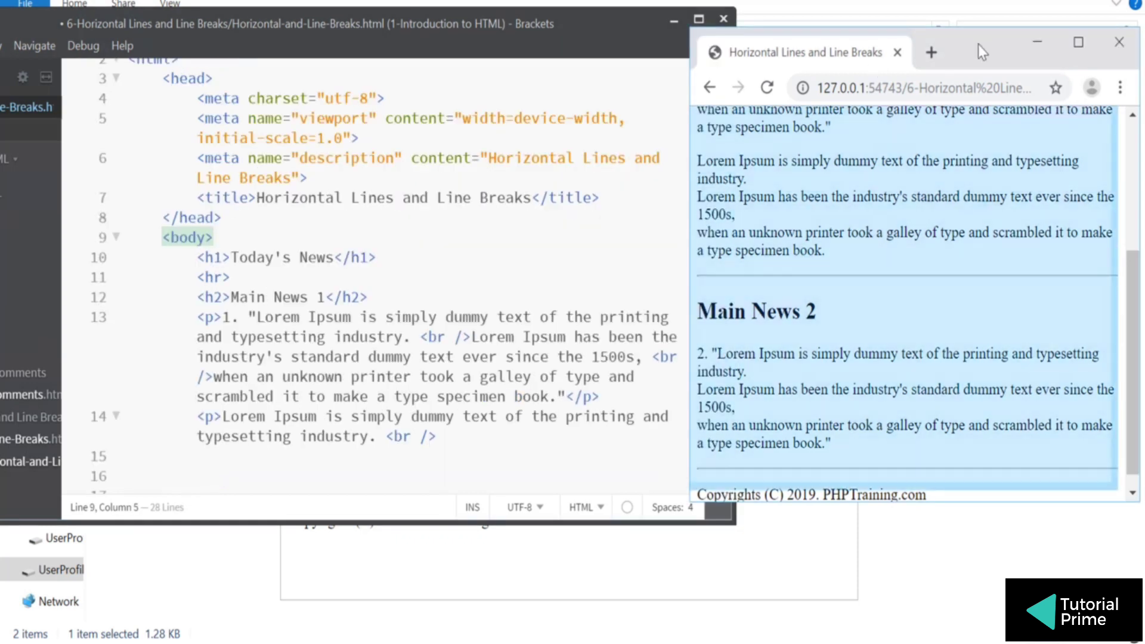
pyautogui.moveTo(944, 44); pyautogui.dragTo(977, 43)
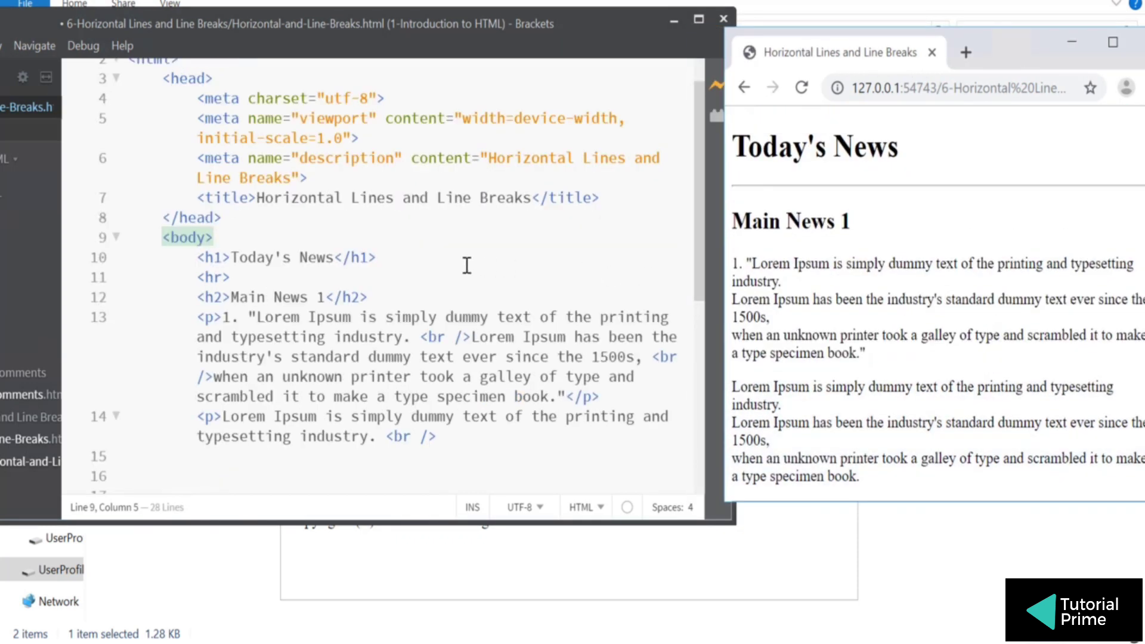
pyautogui.scroll(-2, 460, 257)
pyautogui.click(462, 335)
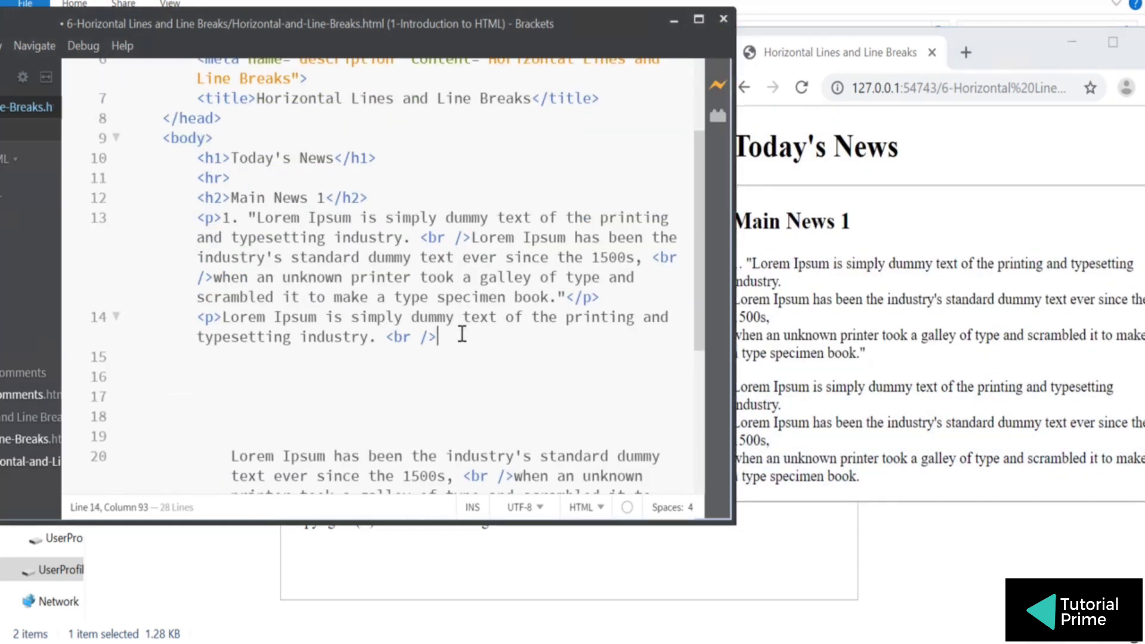
pyautogui.write('<br /><br /><br /><br />')
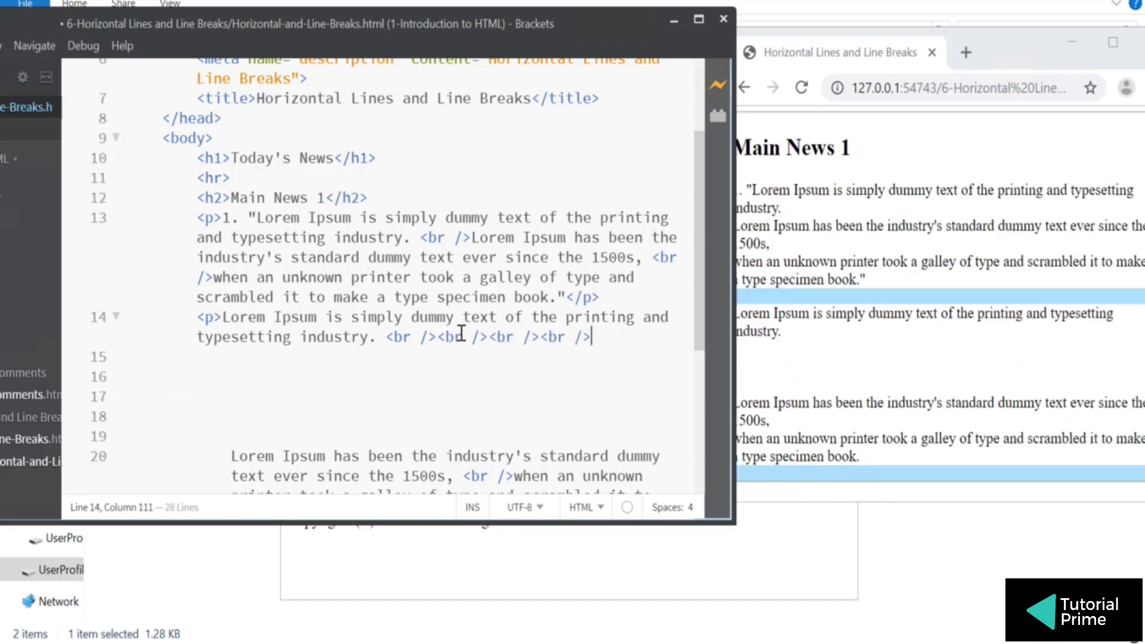
pyautogui.click(742, 398)
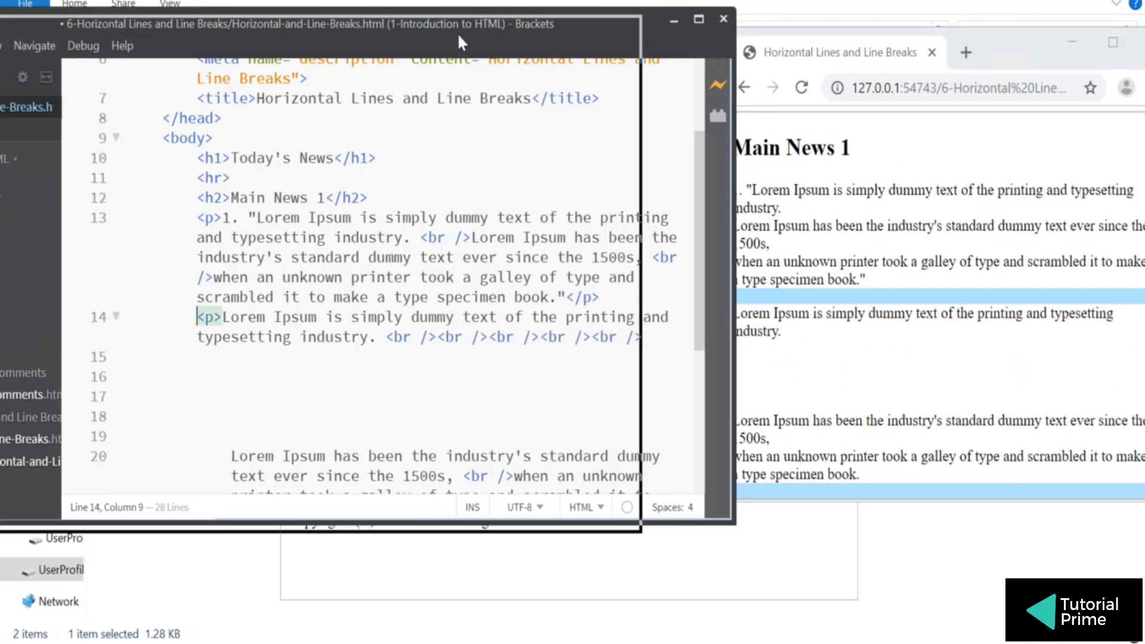
pyautogui.moveTo(539, 25); pyautogui.dragTo(445, 33)
pyautogui.click(560, 346)
pyautogui.write('<br /><br /><br /><br /><br /><br /><br />')
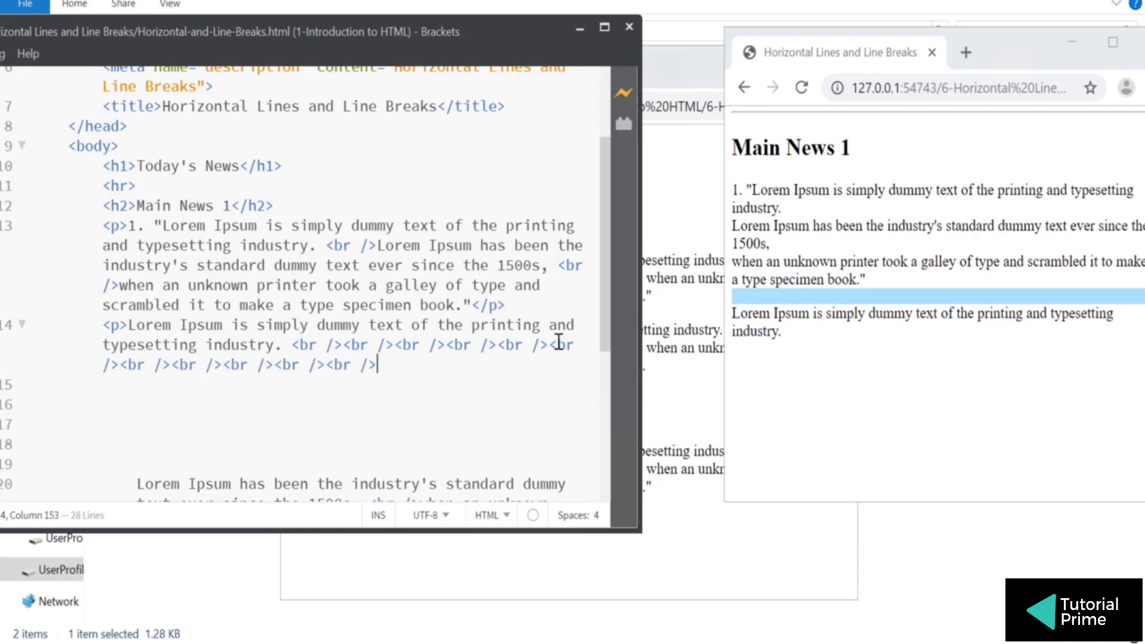
pyautogui.hotkey('shift', 'Left')
pyautogui.hotkey('shift', 'Left')
pyautogui.hotkey('shift', 'Left')
pyautogui.hotkey('shift', 'Left')
pyautogui.hotkey('shift', 'Left')
pyautogui.hotkey('shift', 'Left')
pyautogui.press('Delete')
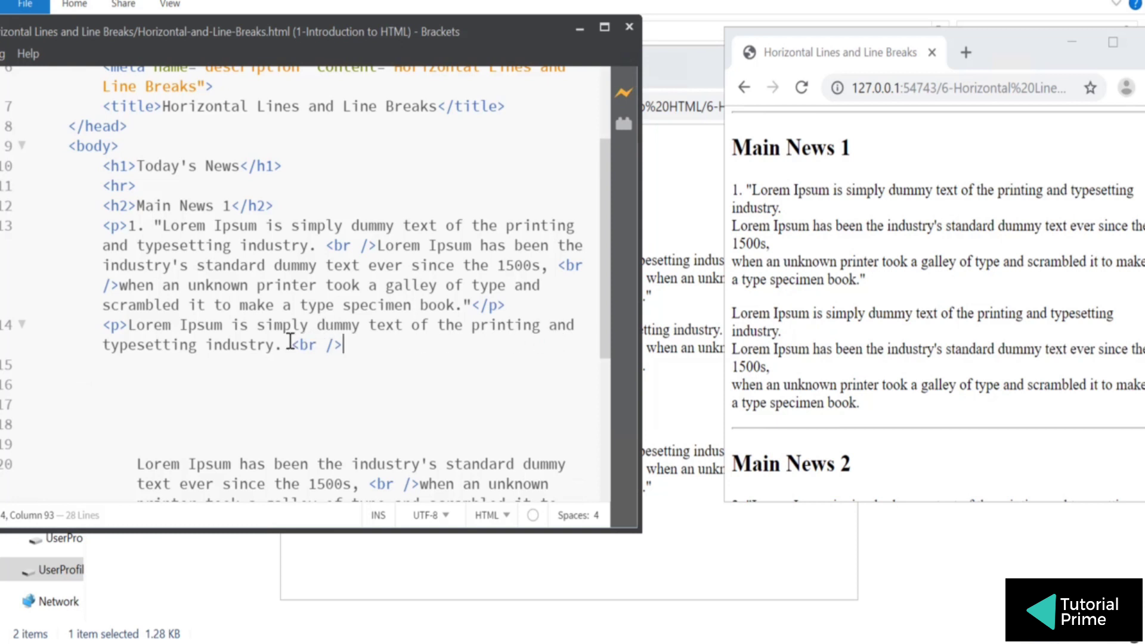
pyautogui.moveTo(285, 345); pyautogui.dragTo(349, 345)
pyautogui.scroll(2, 877, 225)
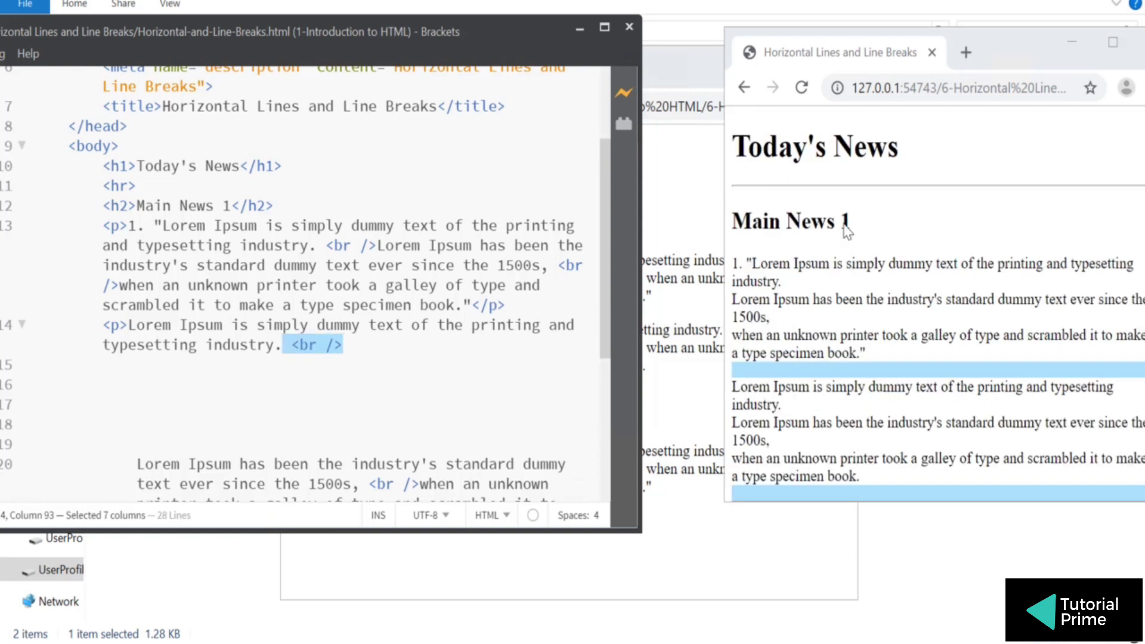
pyautogui.moveTo(103, 186); pyautogui.dragTo(136, 185)
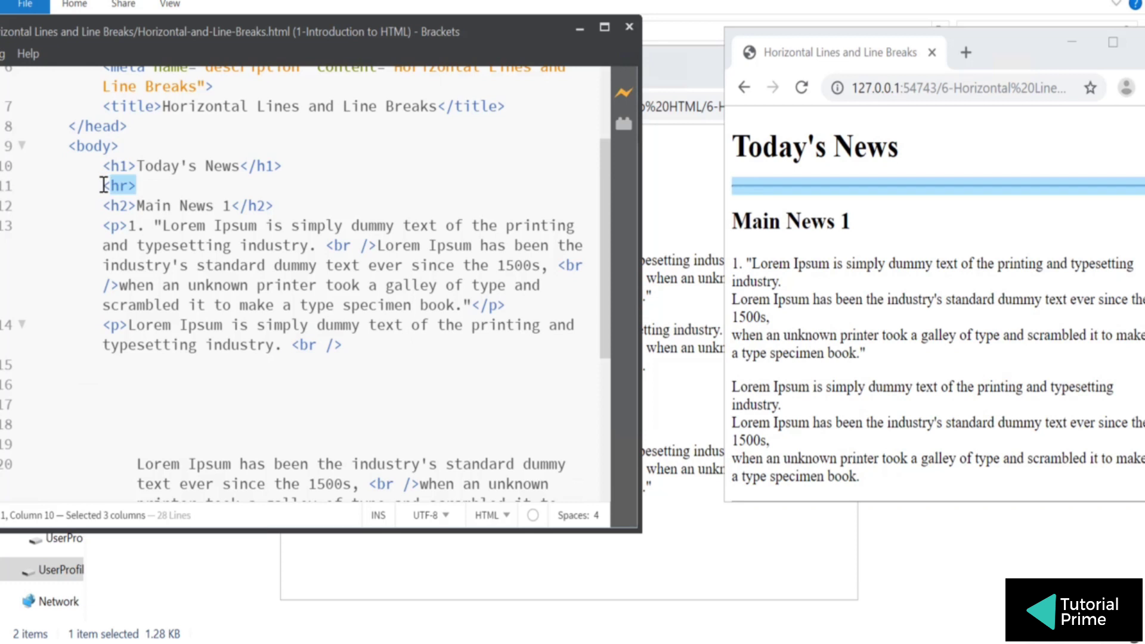
pyautogui.moveTo(377, 348)
pyautogui.mouseDown()
pyautogui.moveTo(363, 434)
pyautogui.moveTo(403, 417)
pyautogui.mouseUp()
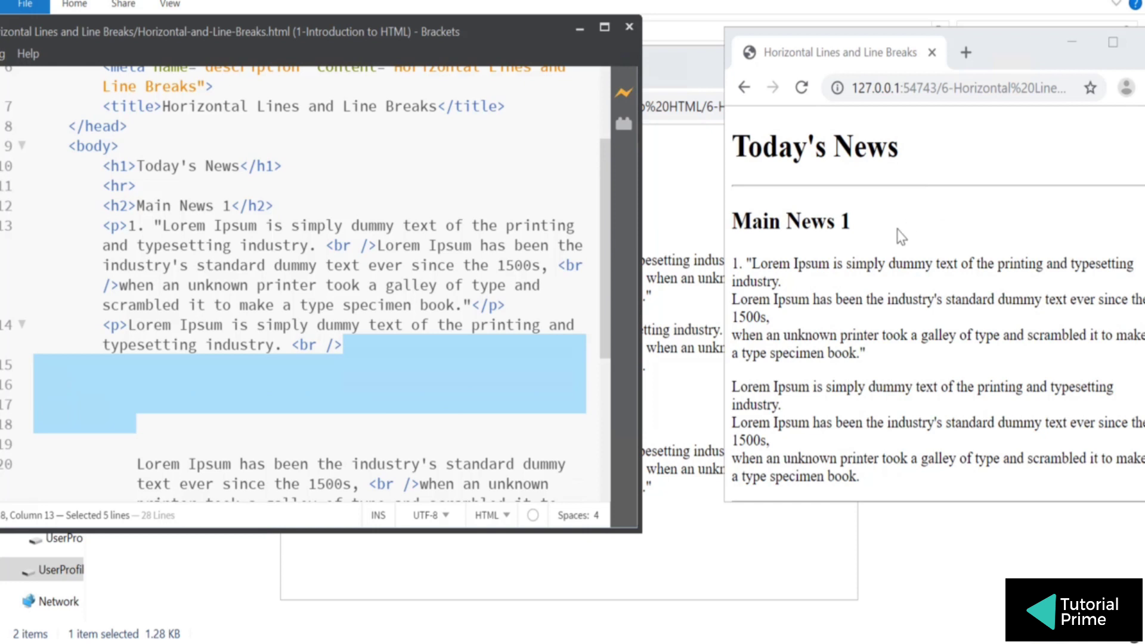
# Delete the empty lines below line 14
pyautogui.click(125, 447)
pyautogui.moveTo(125, 447); pyautogui.dragTo(223, 394)
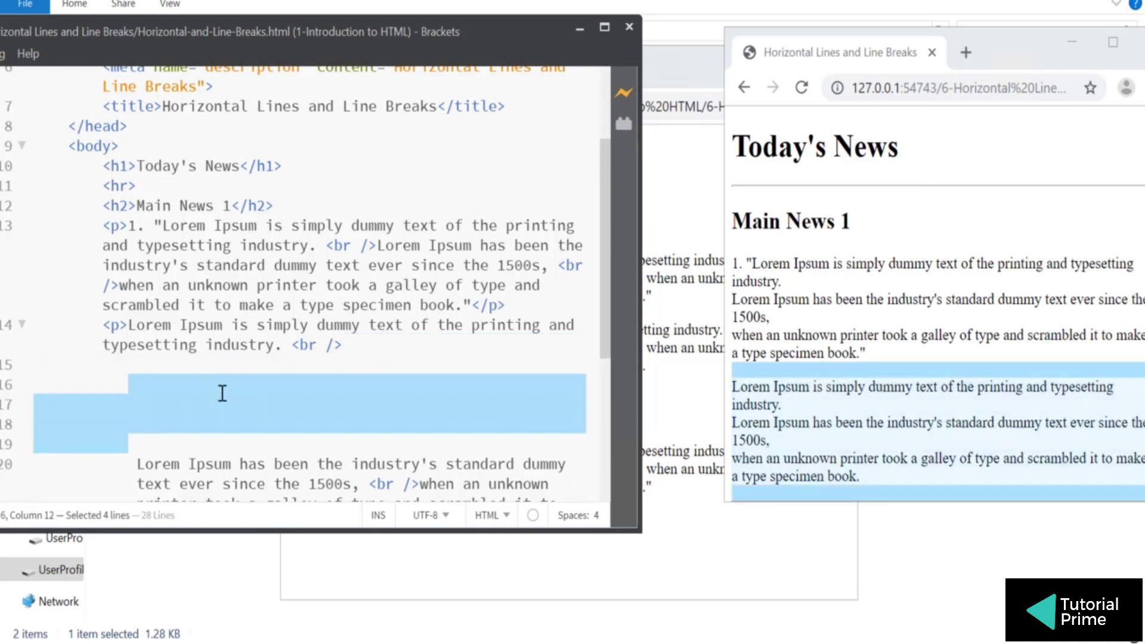
pyautogui.hotkey('shift', 'Up')
pyautogui.hotkey('shift', 'Up')
pyautogui.hotkey('shift', 'End')
pyautogui.press('BackSpace')
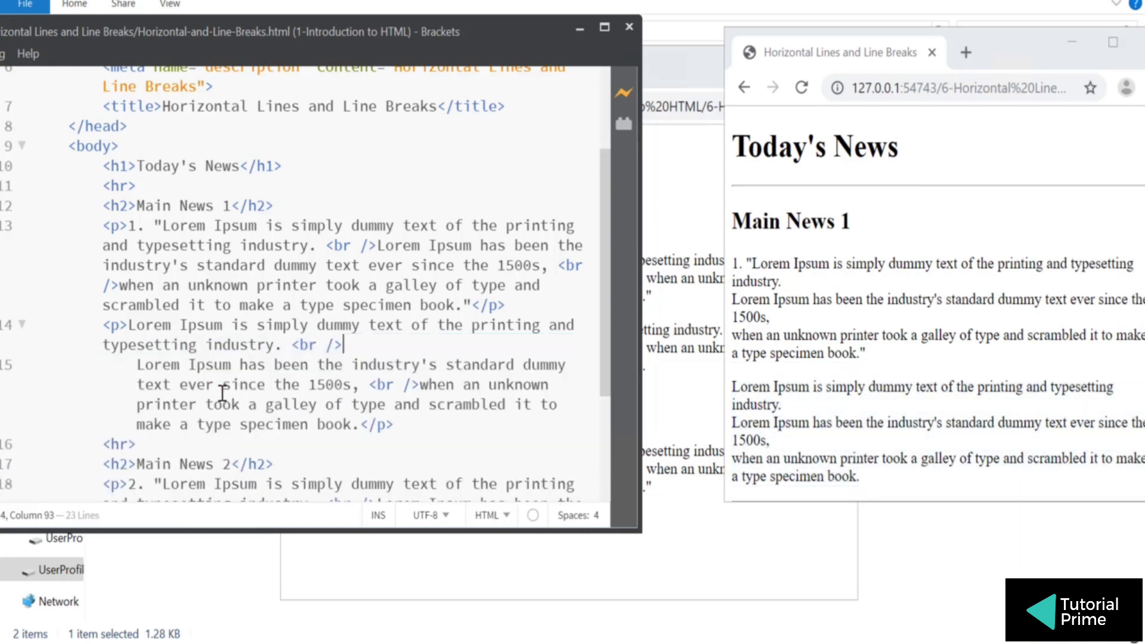
# Join the remaining paragraph text onto line 14 after its <br /> and check the preview
pyautogui.press('Down')
pyautogui.hotkey('shift', 'Home')
pyautogui.press('BackSpace')
pyautogui.press('BackSpace')
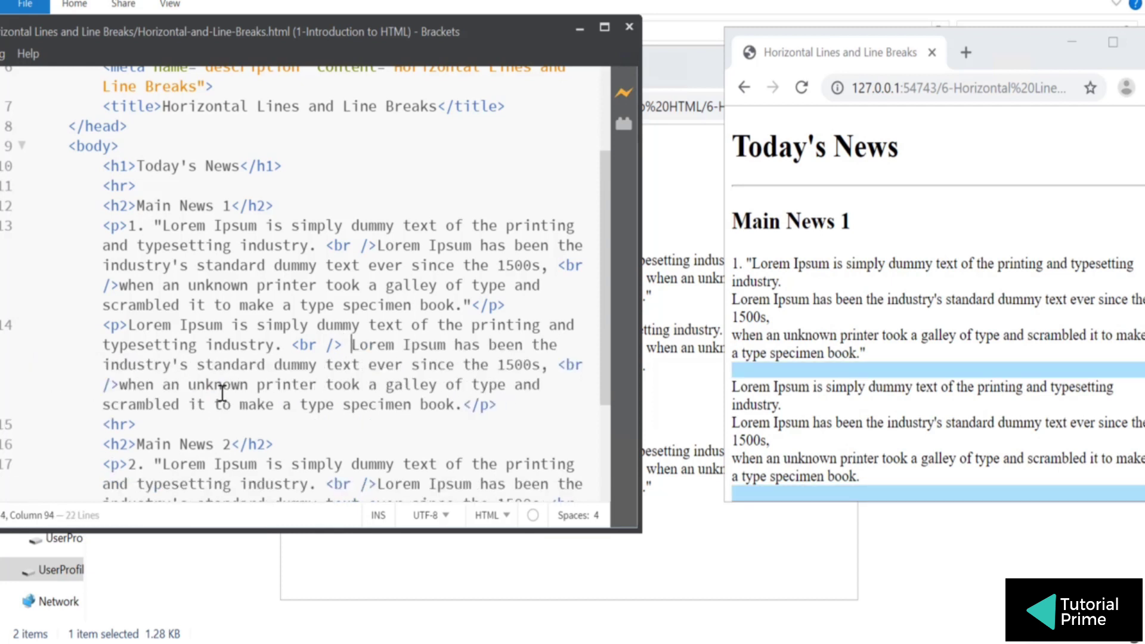
pyautogui.press('BackSpace')
pyautogui.moveTo(291, 344); pyautogui.dragTo(342, 344)
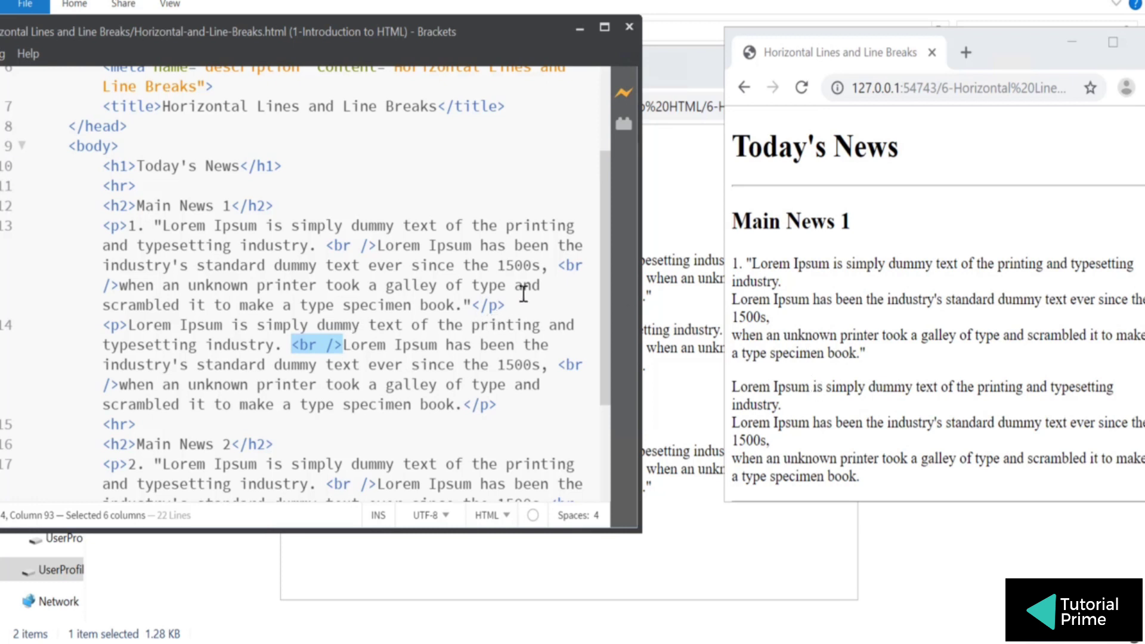
pyautogui.click(950, 290)
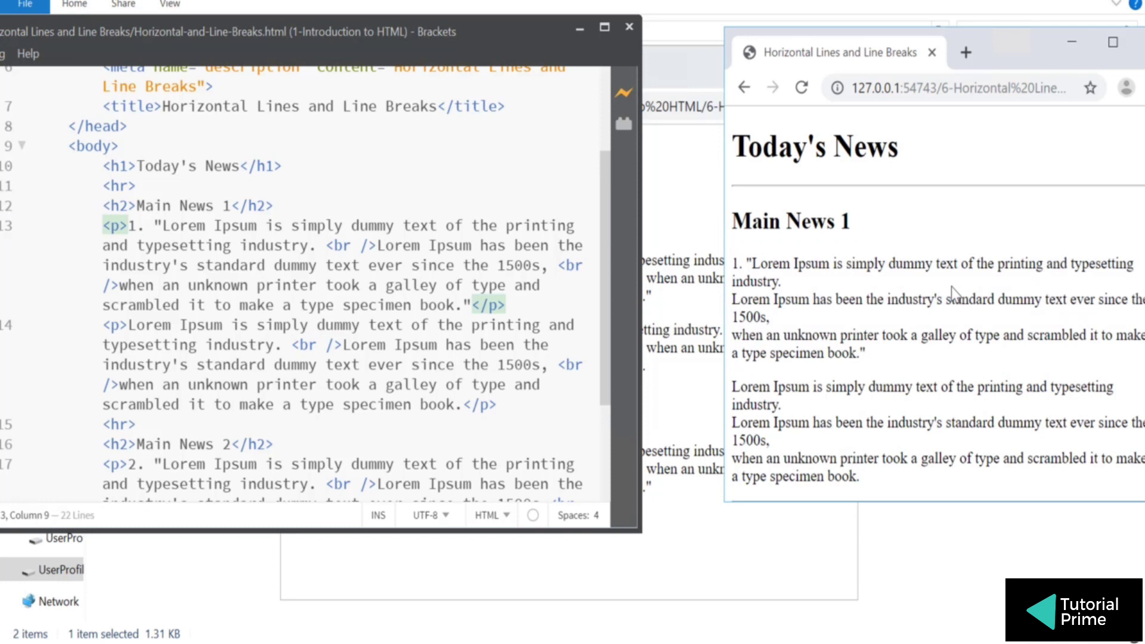
# Reopen Horizontal-and-Line-Breaks.html in a maximized Chrome window, then restore the window
pyautogui.doubleClick(1024, 54)
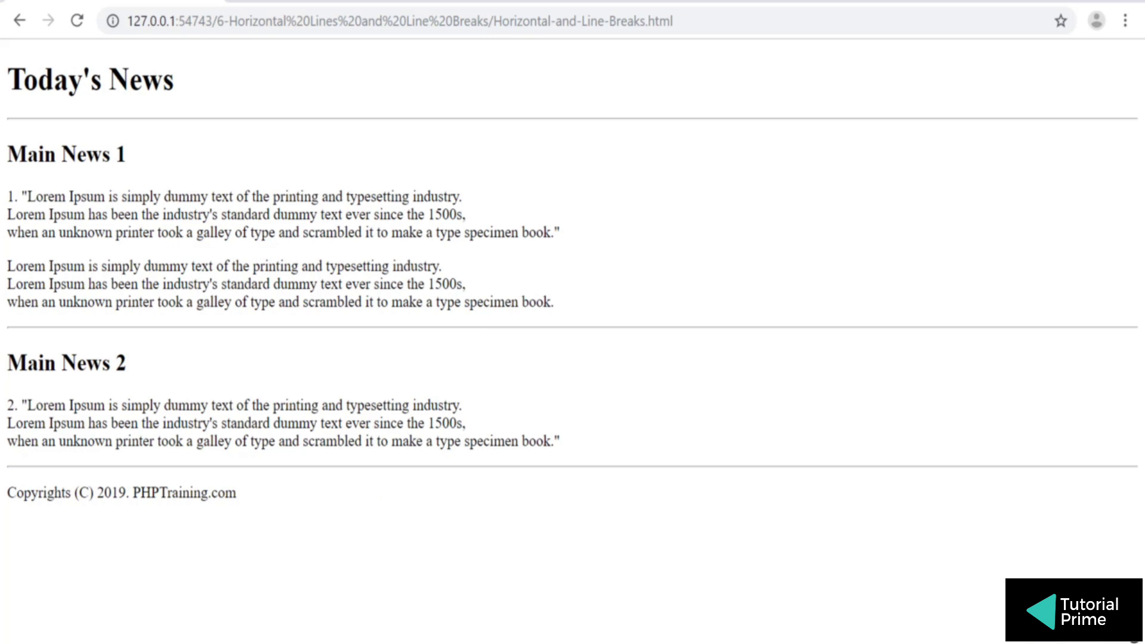
pyautogui.doubleClick(192, 94)
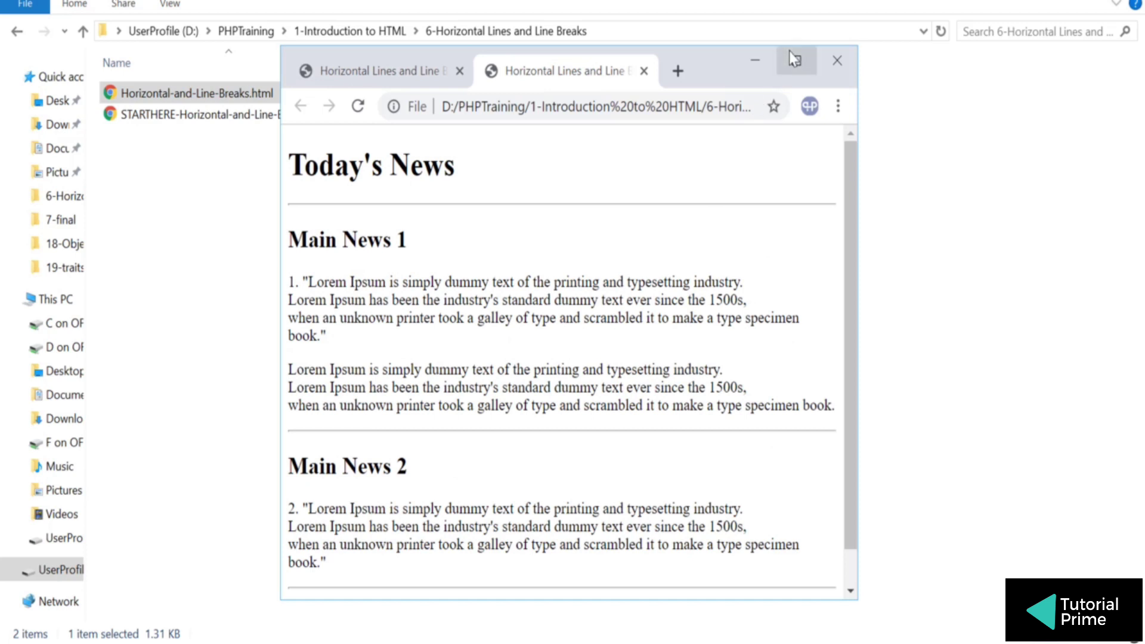
pyautogui.click(795, 60)
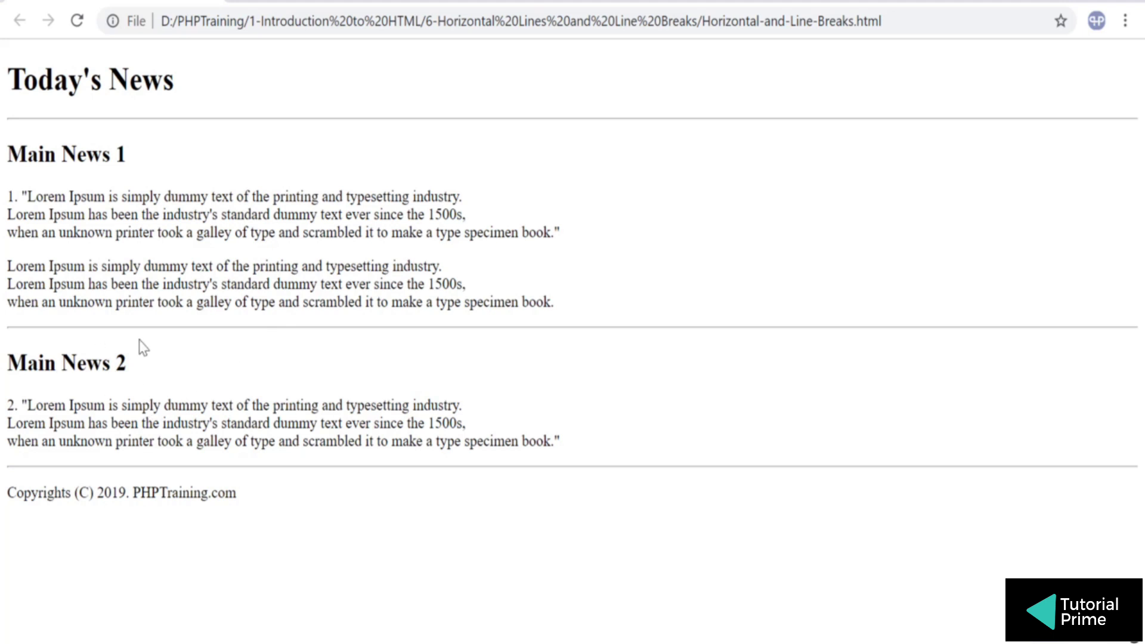
pyautogui.doubleClick(850, 4)
# Change the line 11 rule to a self-closing <hr /> and save the file
pyautogui.click(314, 324)
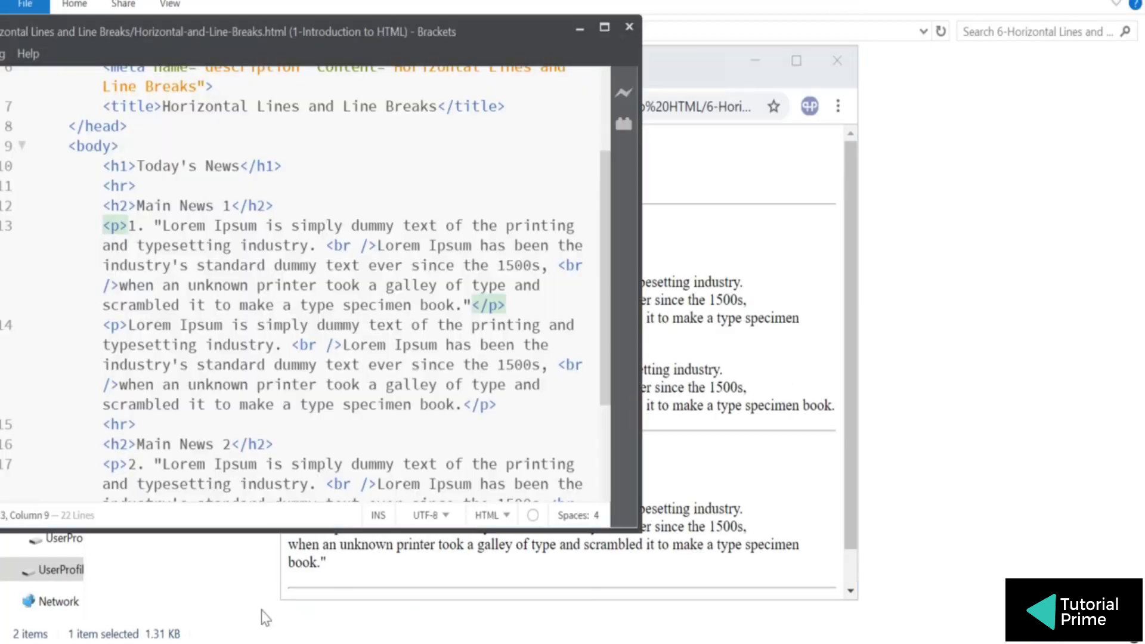
pyautogui.doubleClick(120, 185)
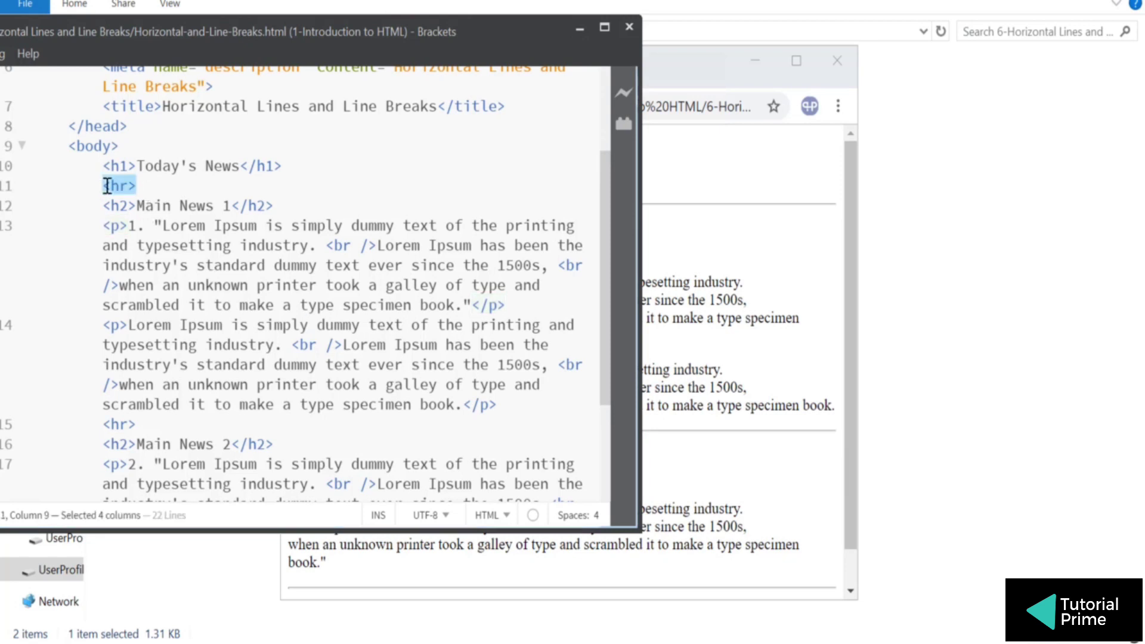
pyautogui.moveTo(327, 244); pyautogui.dragTo(378, 245)
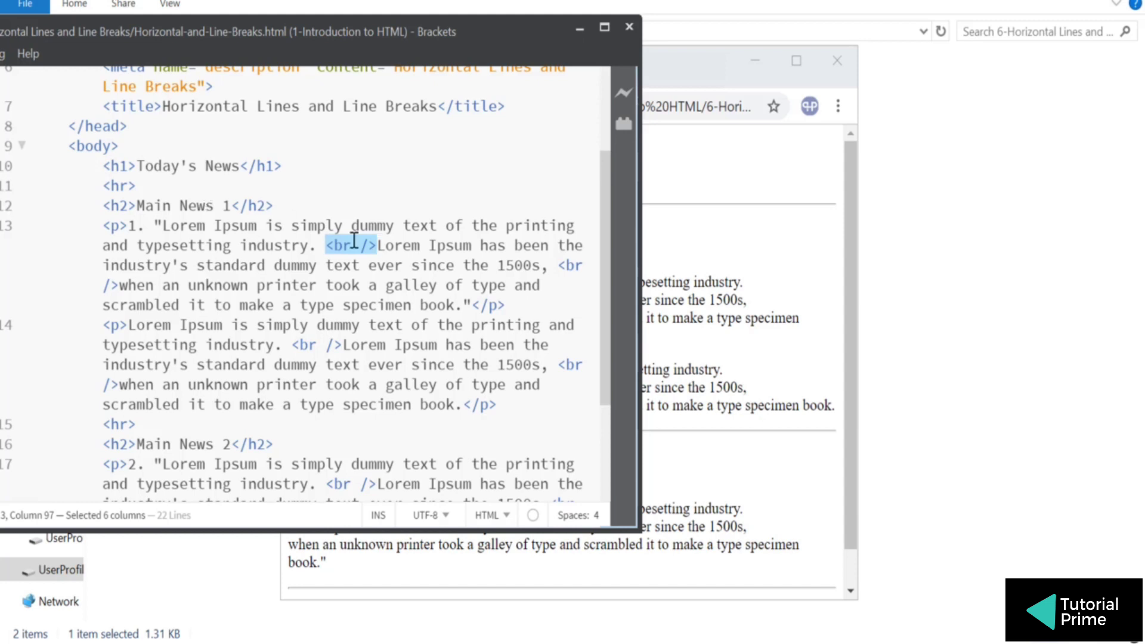
pyautogui.click(128, 186)
pyautogui.write('/')
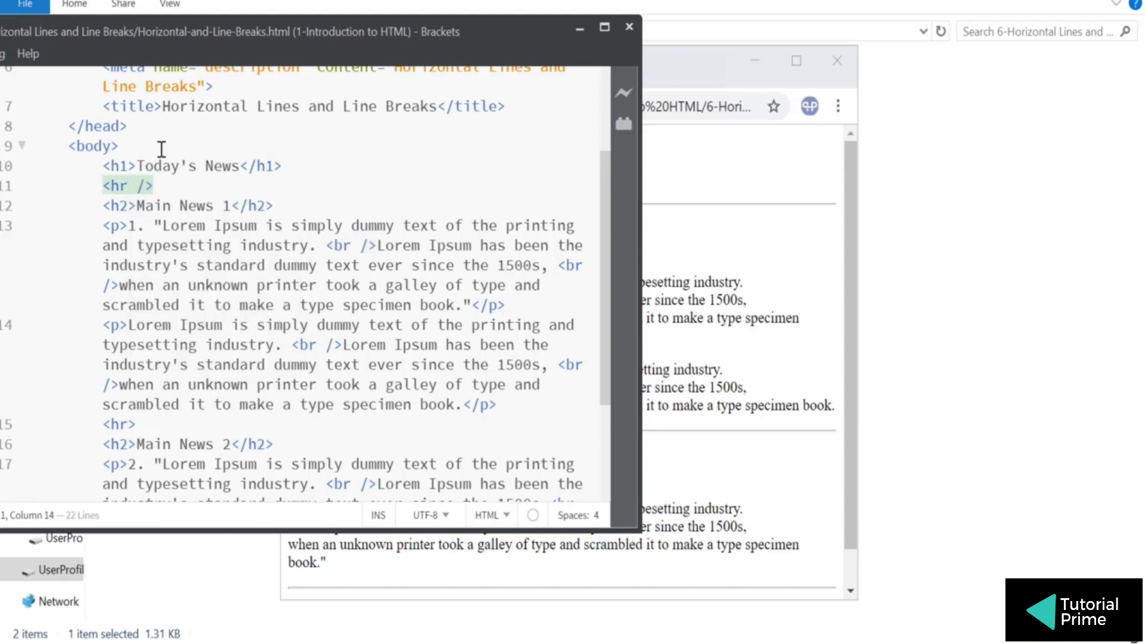
pyautogui.hotkey('ctrl', 's')
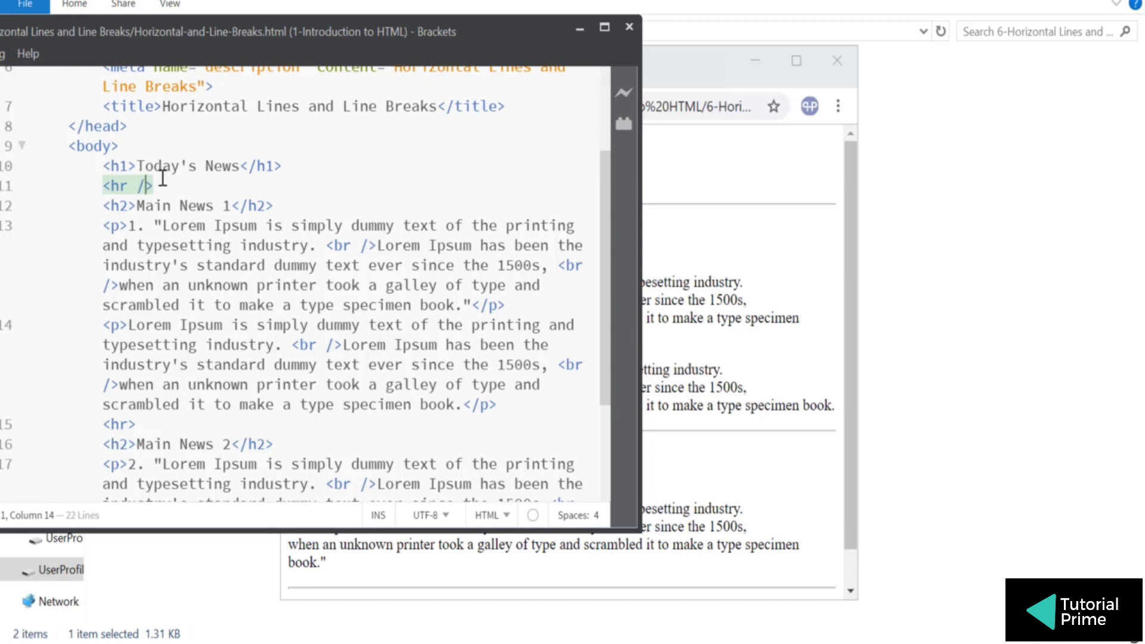
# Preview the page in Chrome, then back in Brackets recheck the <hr /> and second-paragraph br
pyautogui.moveTo(154, 186); pyautogui.dragTo(101, 184)
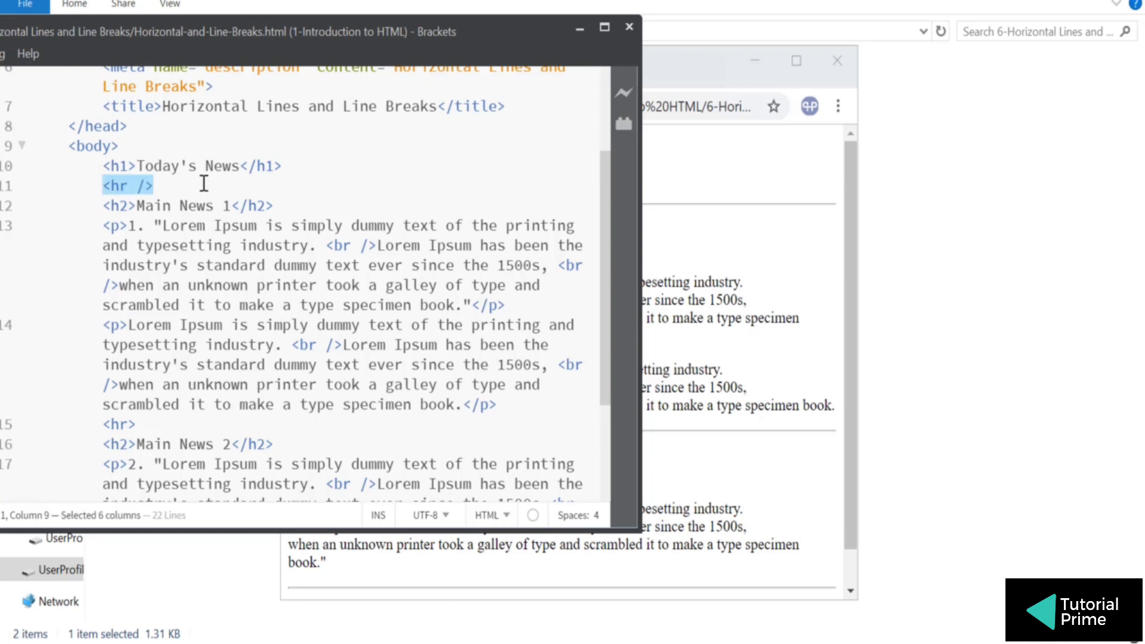
pyautogui.click(347, 284)
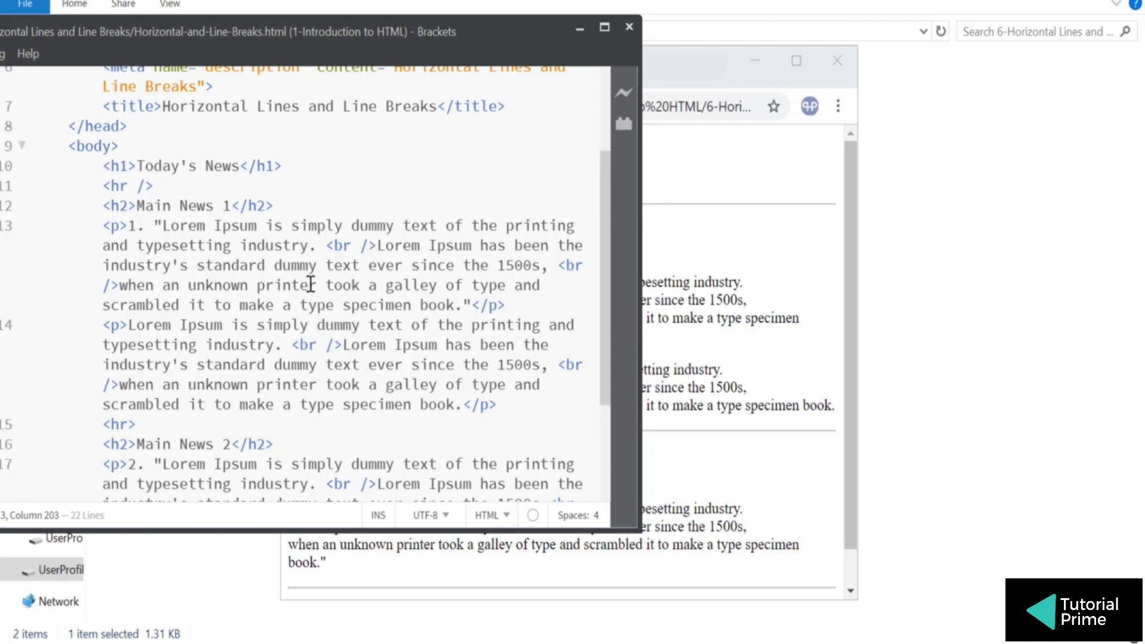
pyautogui.click(707, 296)
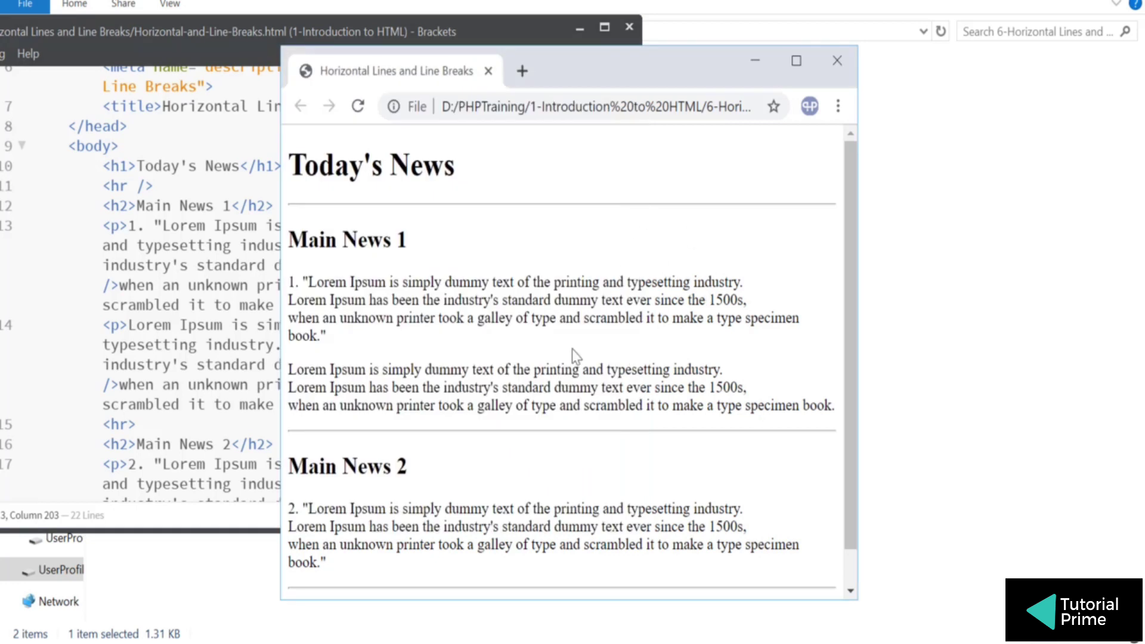
pyautogui.click(217, 342)
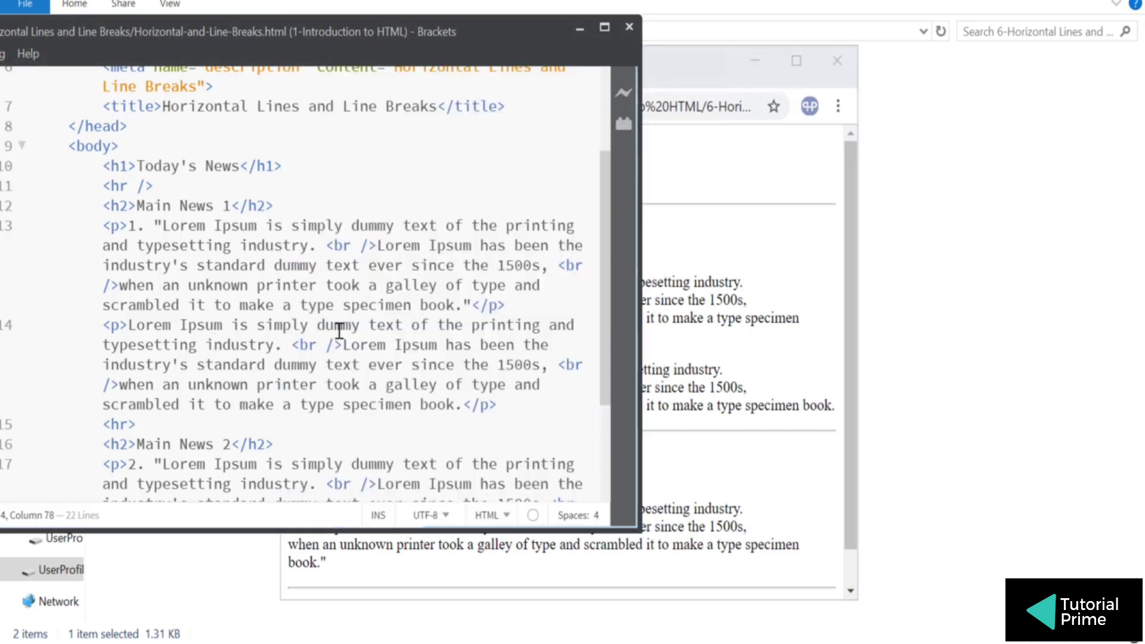
pyautogui.moveTo(339, 345); pyautogui.dragTo(291, 344)
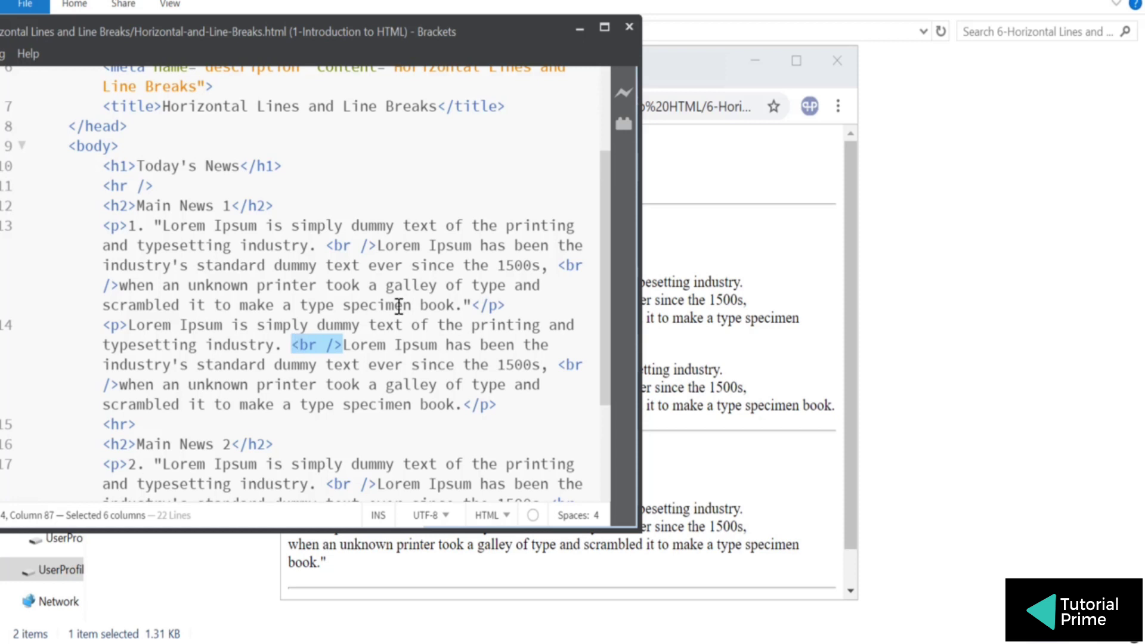